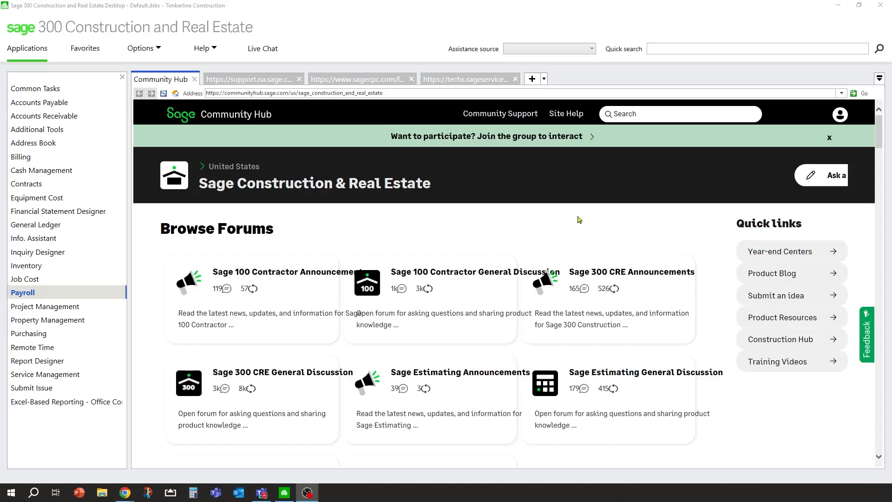
Open the Payroll application maximized and bring up the setup window for pays.
left_click(20, 293)
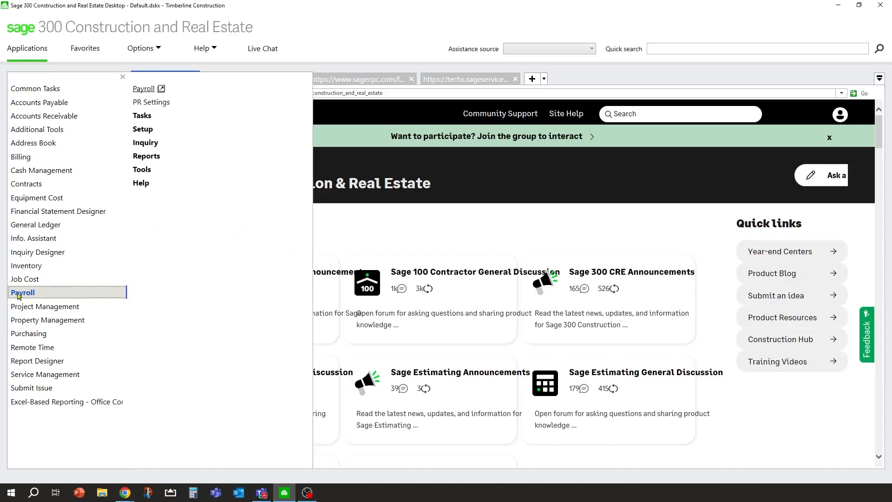
left_click(147, 92)
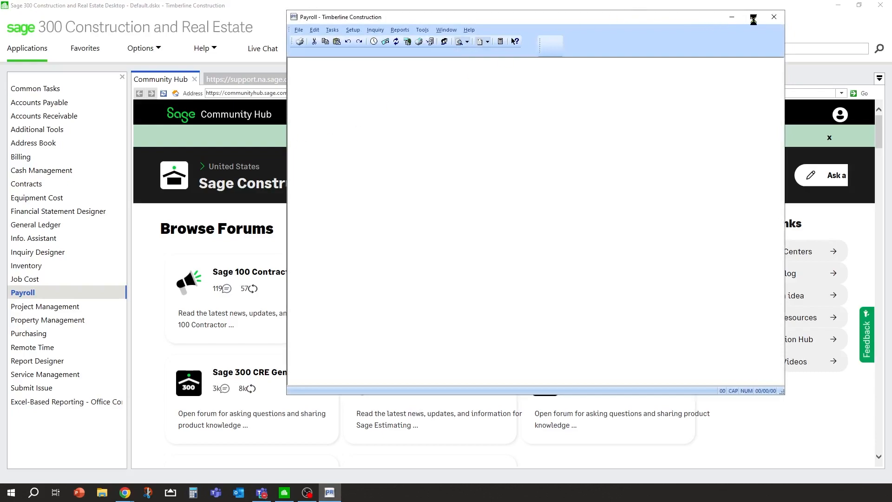
left_click(753, 17)
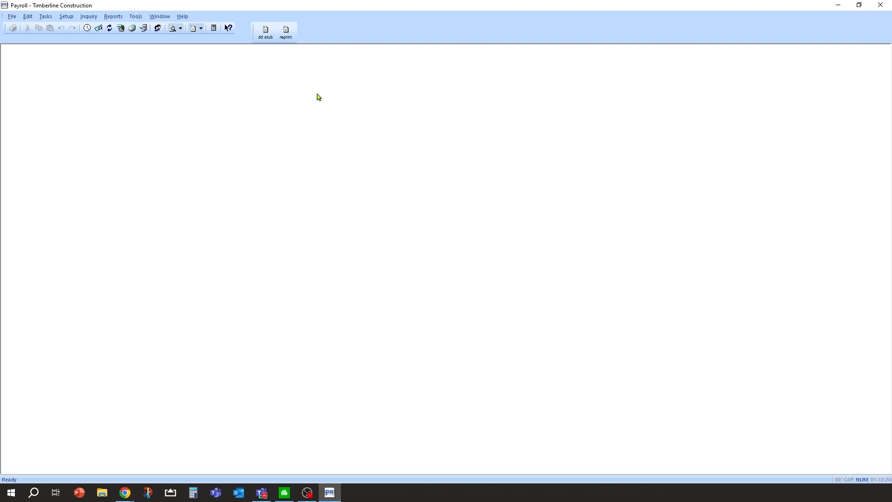
left_click(68, 17)
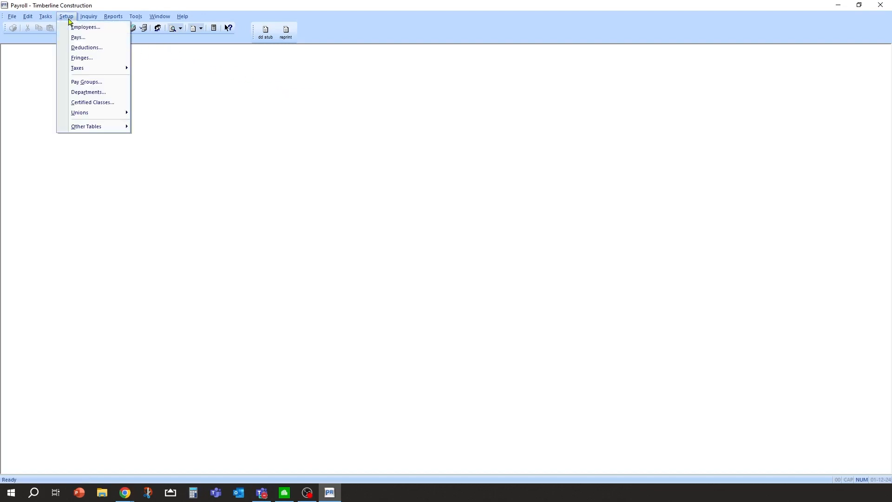
left_click(87, 42)
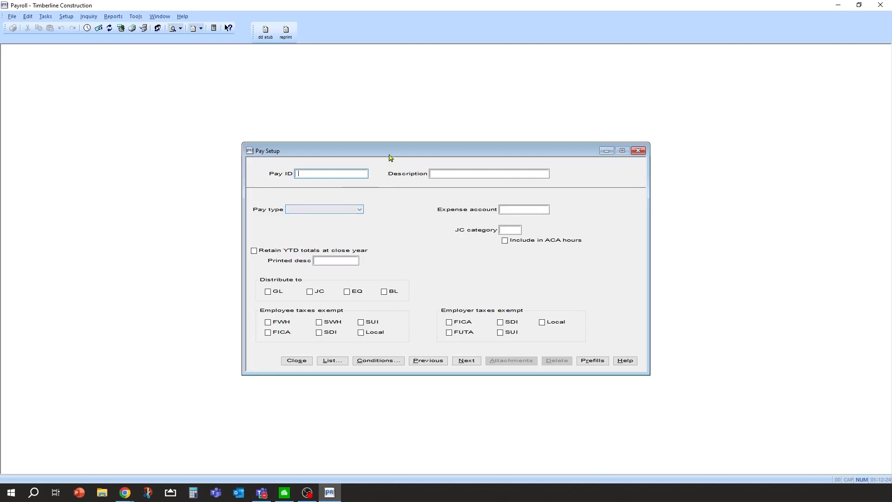
left_click_drag(389, 154, 370, 137)
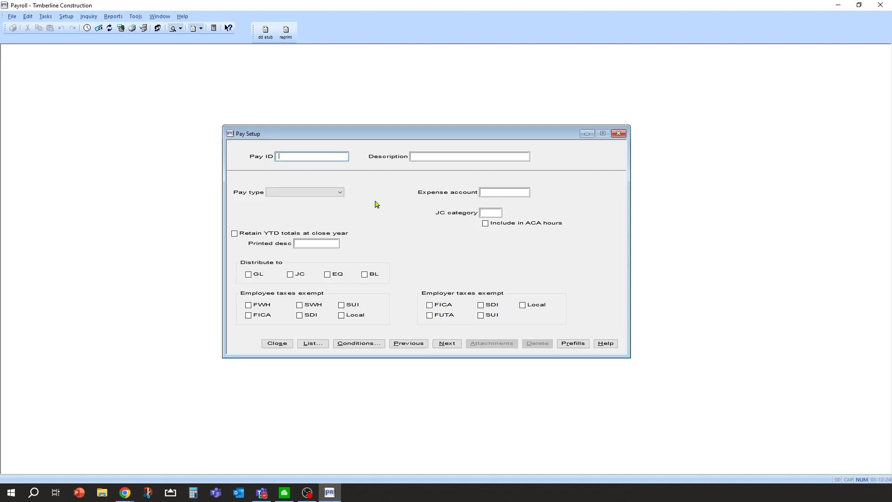
Create a pay with the ID PHONE and the description Employee Mobile Phone.
type("HONE")
key("Tab")
key("Caps_Lock")
type("emp")
key("BackSpace")
key("BackSpace")
key("BackSpace")
type("Employee Mobile Phjone")
key("BackSpace")
key("BackSpace")
key("BackSpace")
key("BackSpace")
type("one Al")
key("BackSpace")
key("BackSpace")
key("Tab")
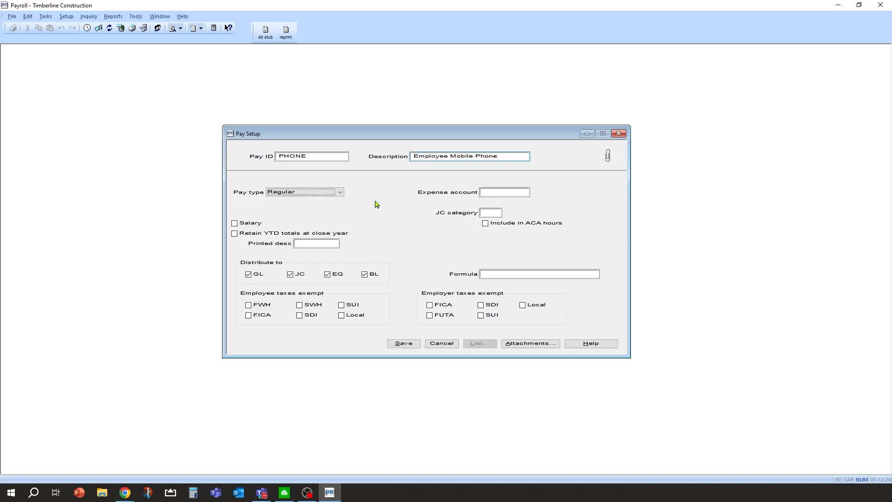
Set the PHONE pay's type to Reimbursement and its printed description to Phone.
left_click(336, 192)
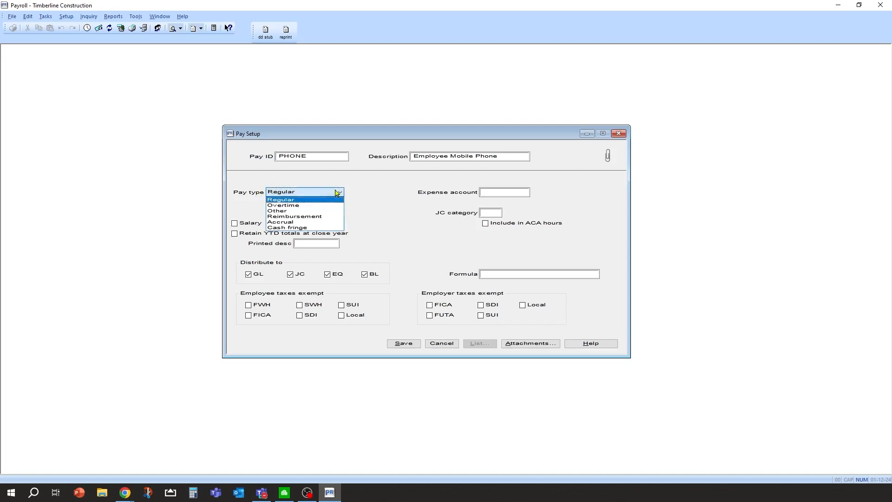
left_click(302, 217)
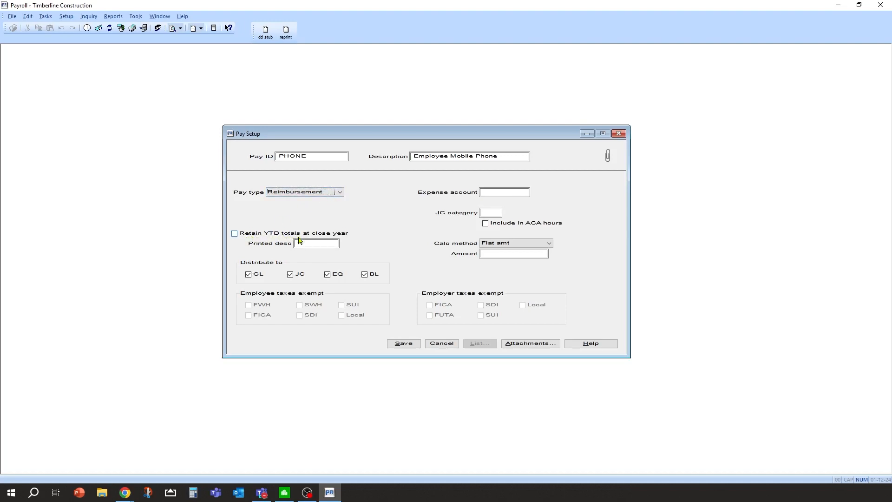
key("Tab")
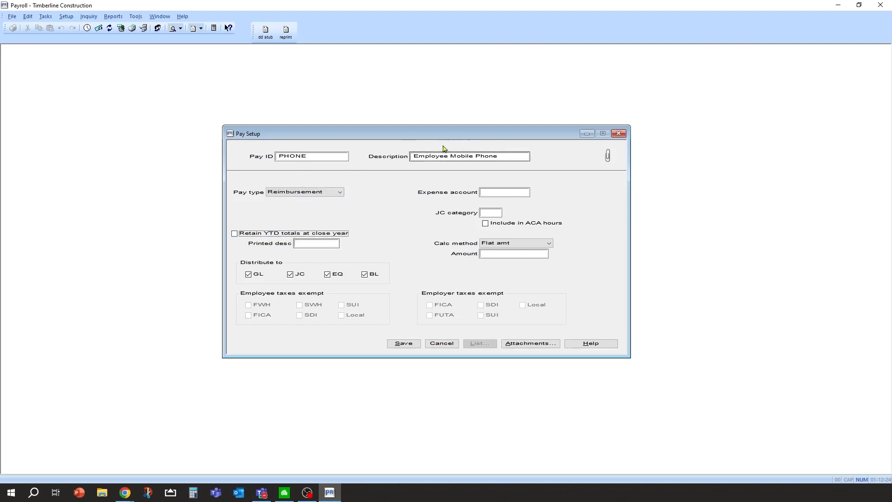
left_click(309, 242)
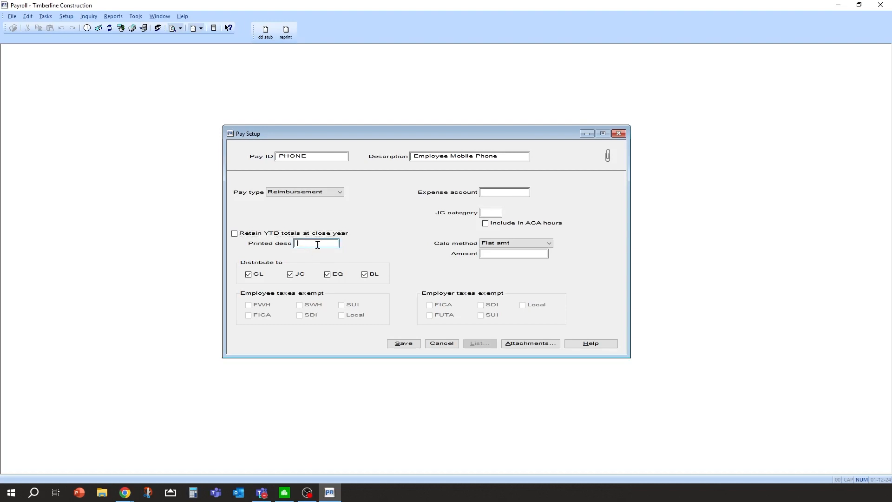
type("Phone")
Assign base account 6119 Telephone from the account list as the PHONE pay's expense account.
left_click(512, 194)
left_click(477, 344)
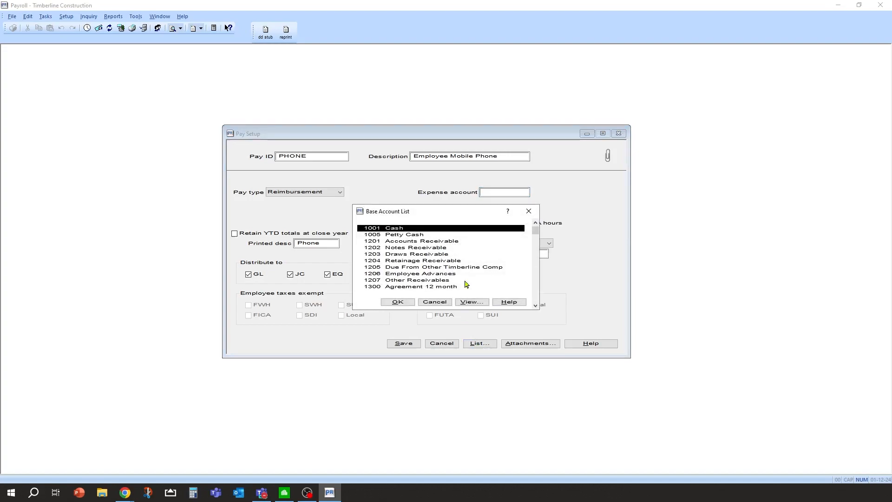
key("6")
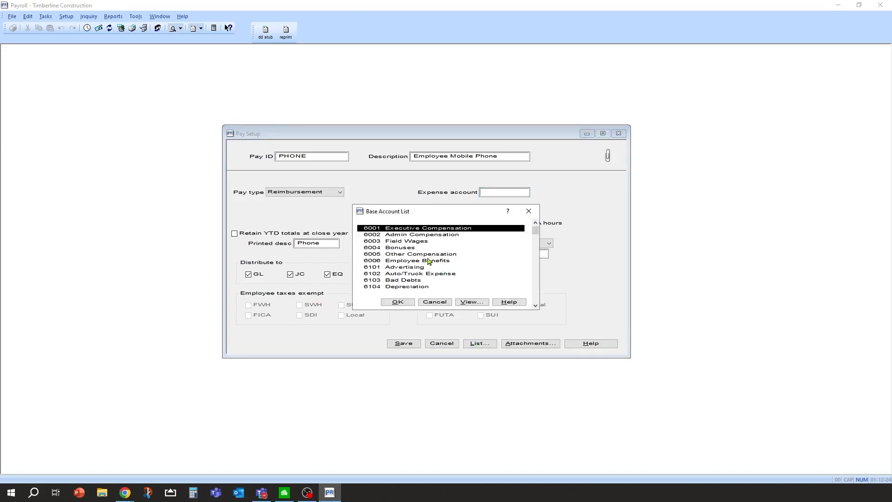
scroll(428, 265, "down", 3)
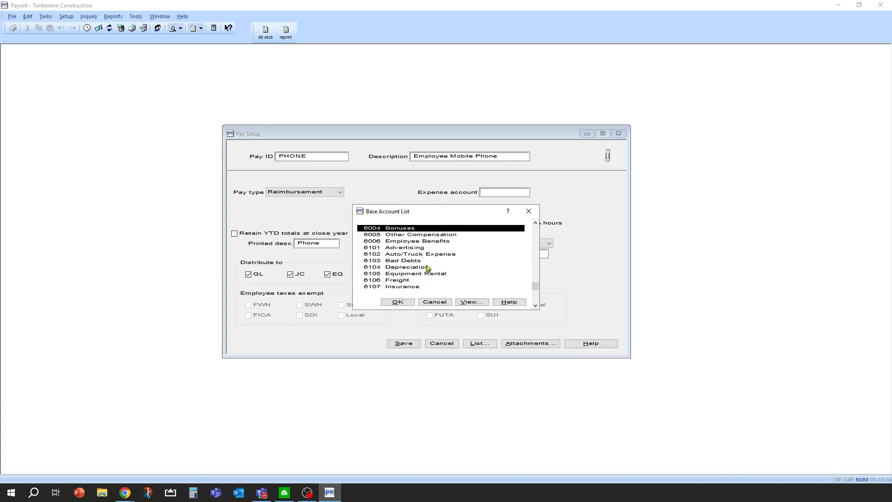
scroll(432, 276, "down", 1)
scroll(432, 276, "down", 4)
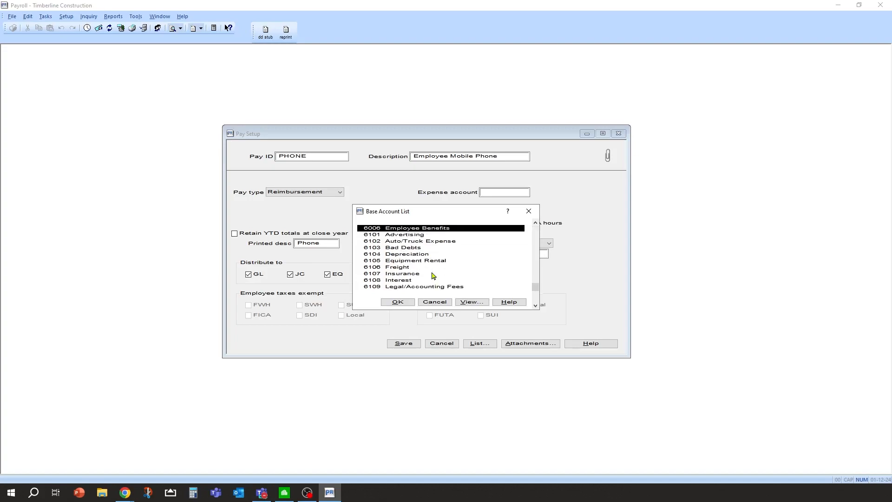
scroll(429, 278, "down", 4)
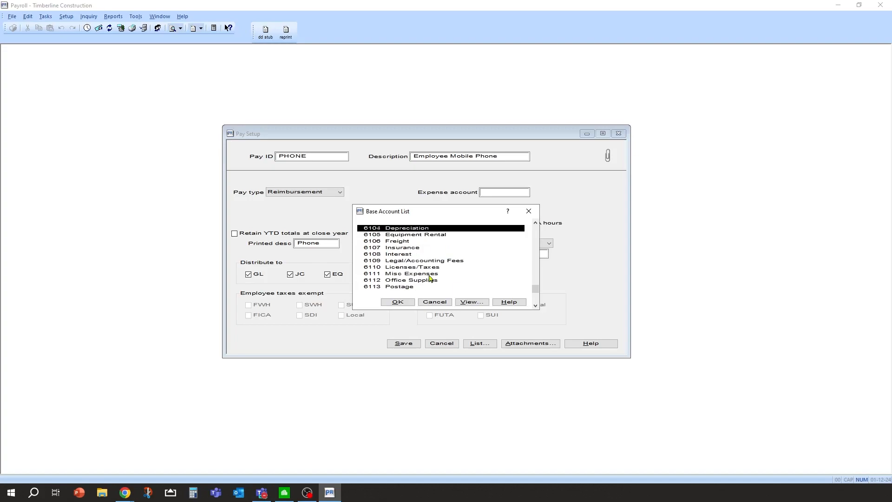
scroll(430, 279, "down", 8)
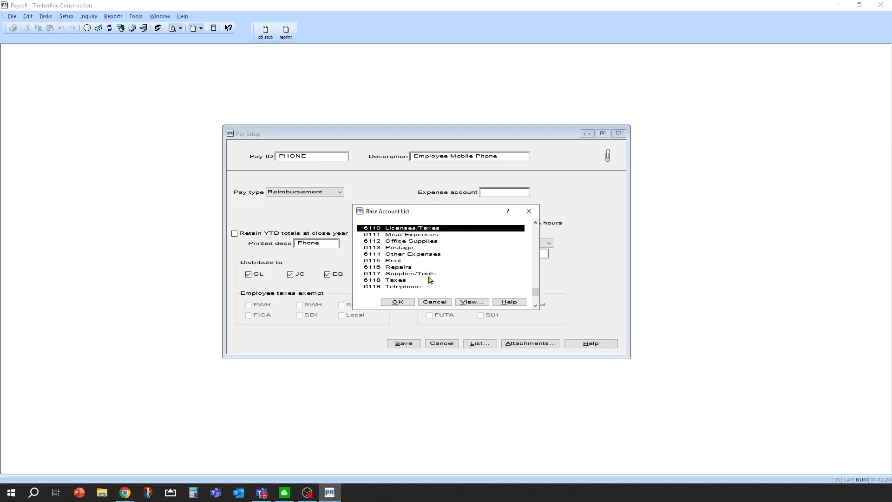
left_click(400, 254)
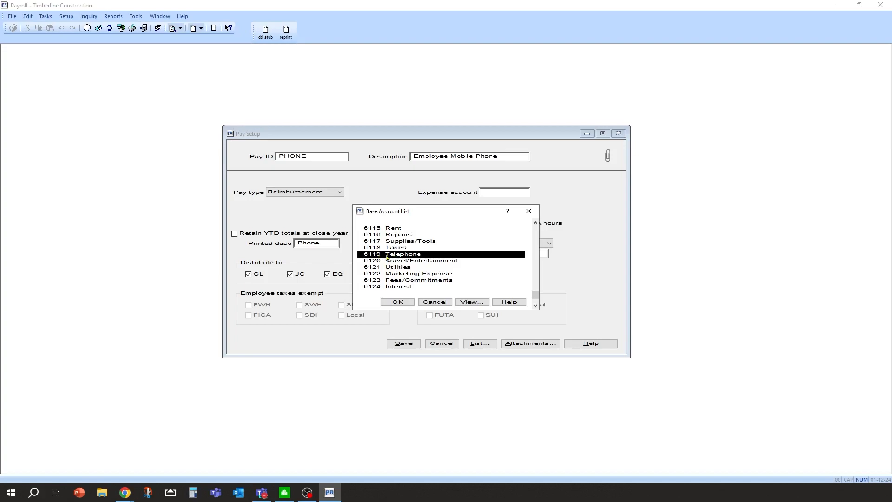
left_click(397, 303)
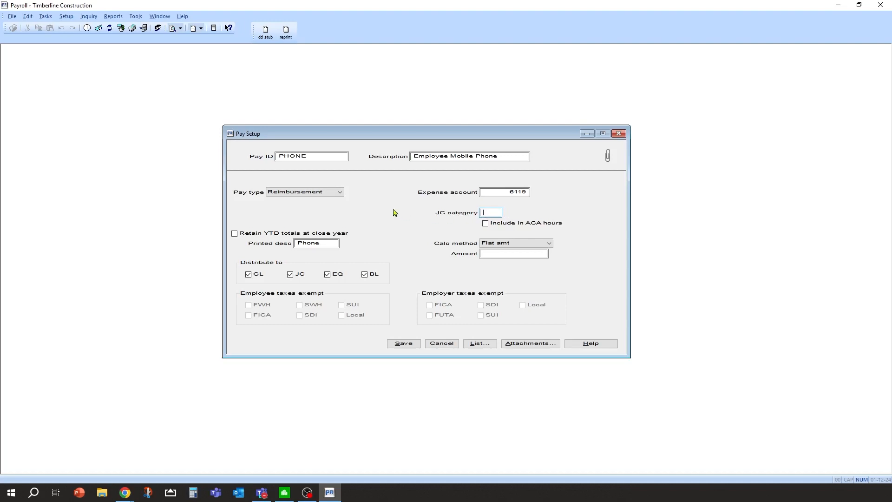
left_click(549, 244)
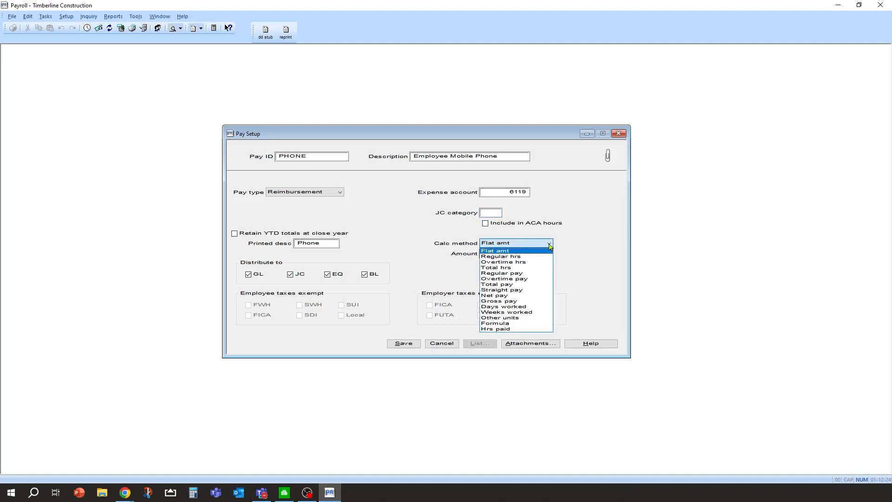
left_click(589, 245)
left_click(511, 254)
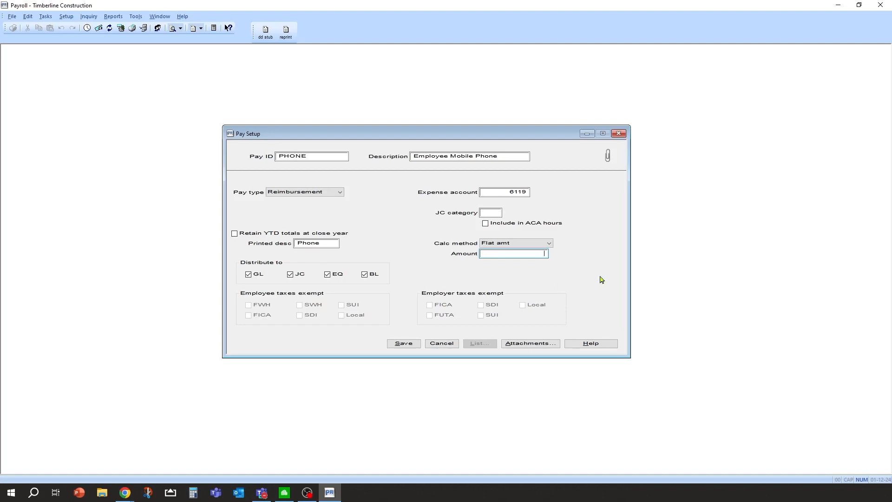
type("00")
key("BackSpace")
key("BackSpace")
key("BackSpace")
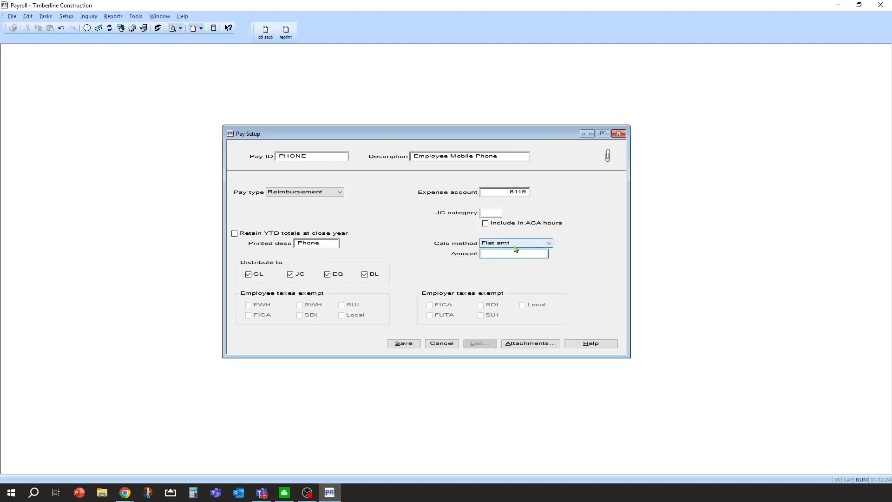
Save the PHONE pay with its flat amount calculation method and no amount.
left_click(403, 344)
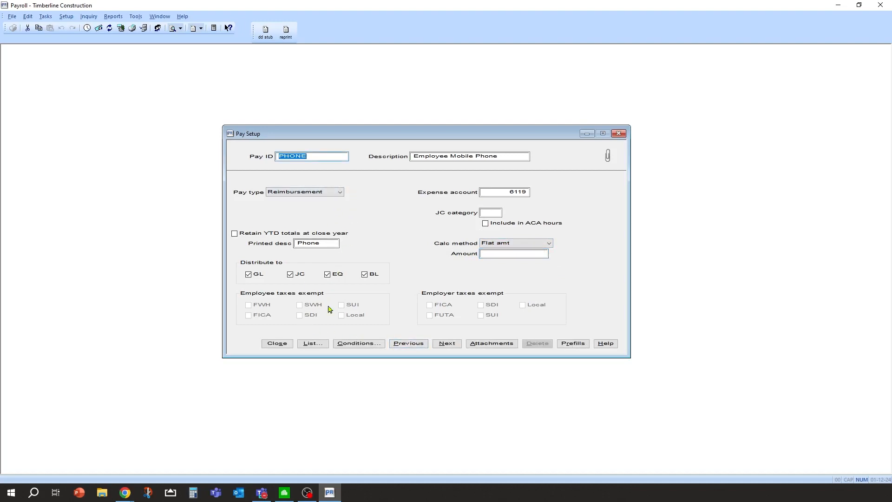
Find the MILES mileage reimbursement in the list of pays and open its setup.
left_click(319, 344)
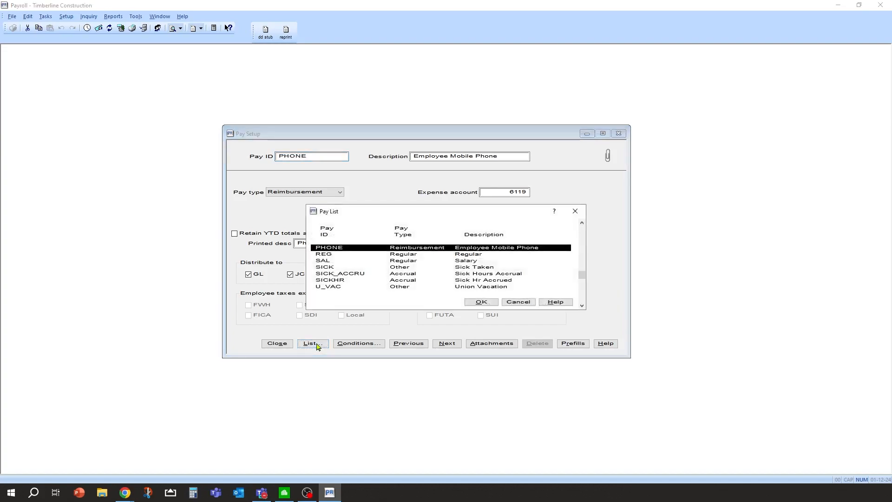
scroll(386, 275, "down", 1)
scroll(392, 276, "up", 2)
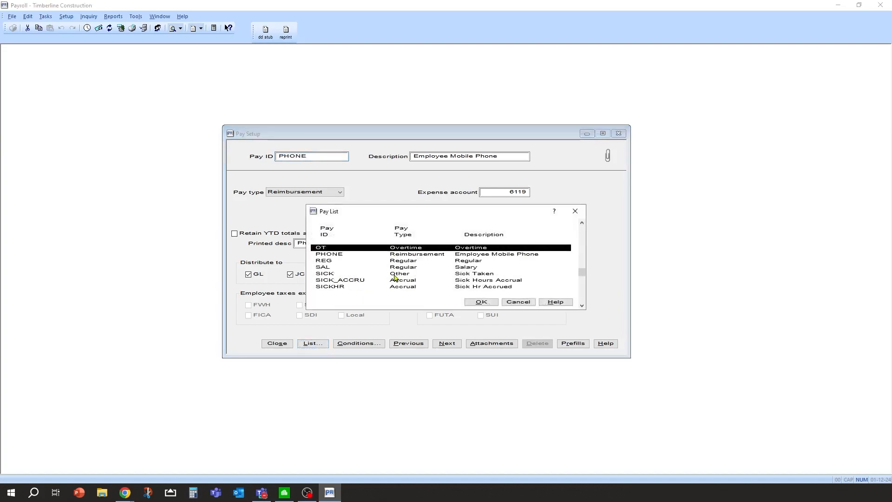
scroll(392, 274, "up", 3)
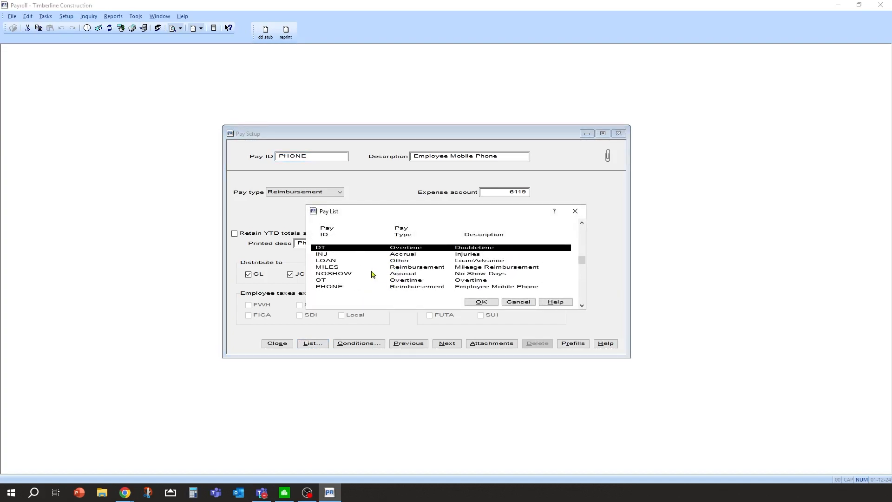
left_click(367, 270)
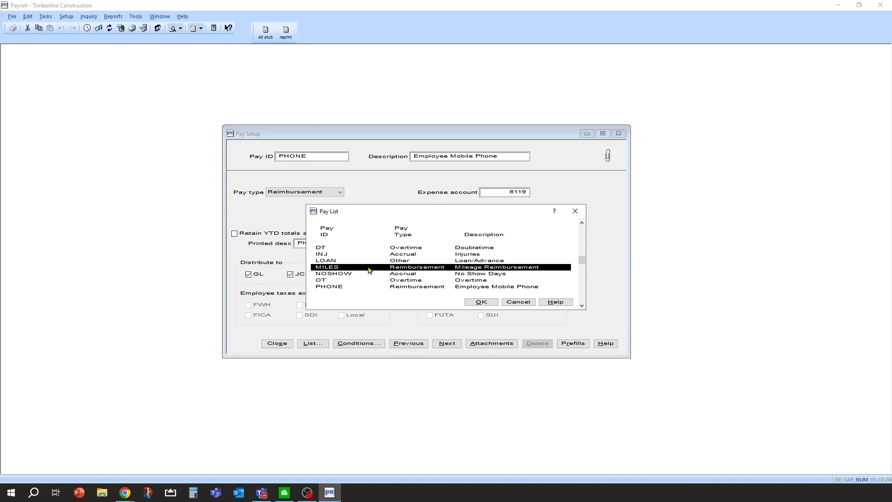
double_click(369, 268)
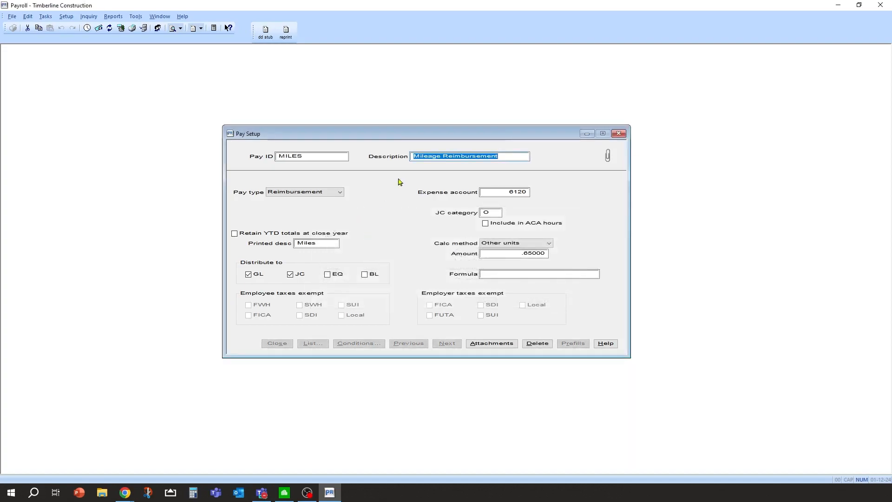
Look up the MILES pay's expense account in the base account list without changing it.
key("Tab")
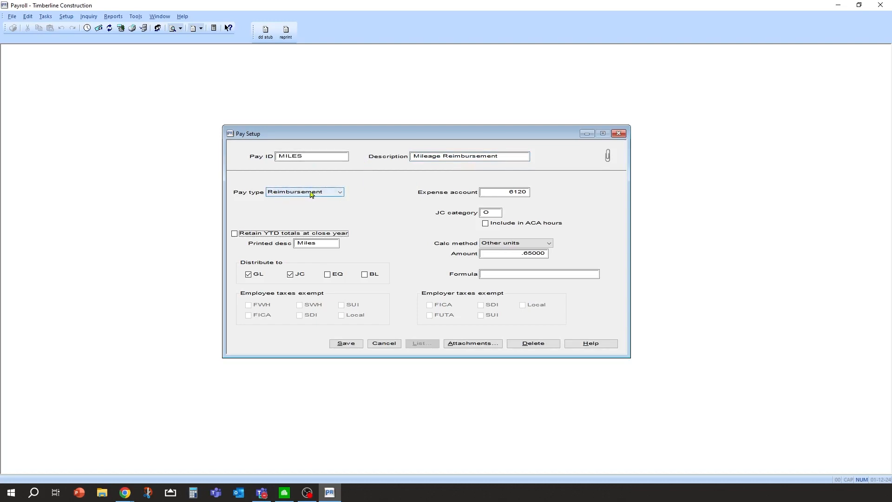
left_click(485, 193)
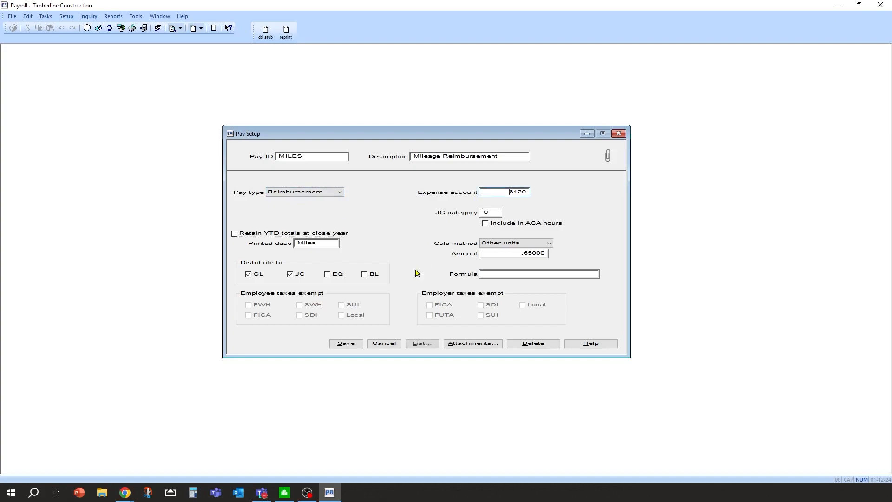
left_click(410, 344)
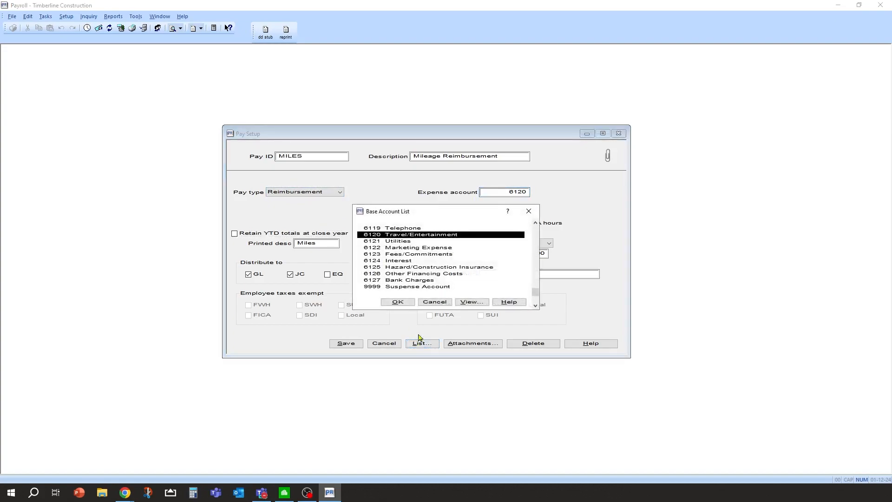
left_click(438, 302)
Look up the MILES pay's JC category in the standard category list, keep Other, and highlight its expense account.
left_click(491, 212)
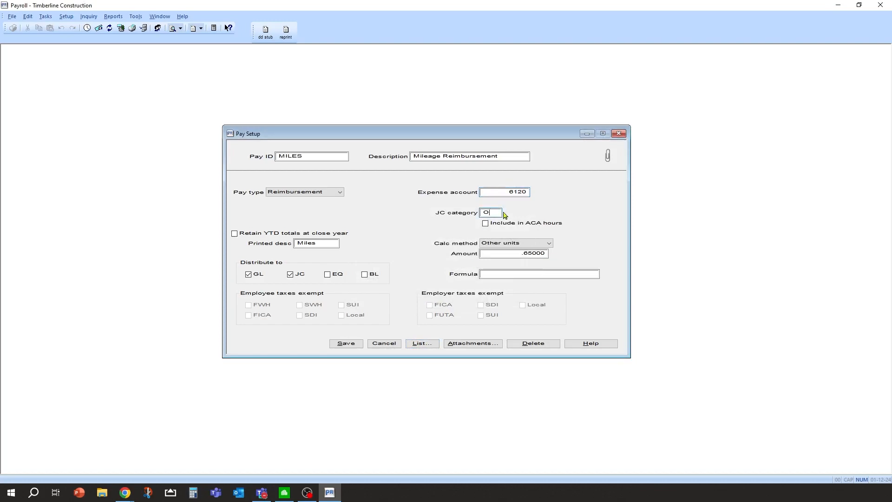
left_click(419, 346)
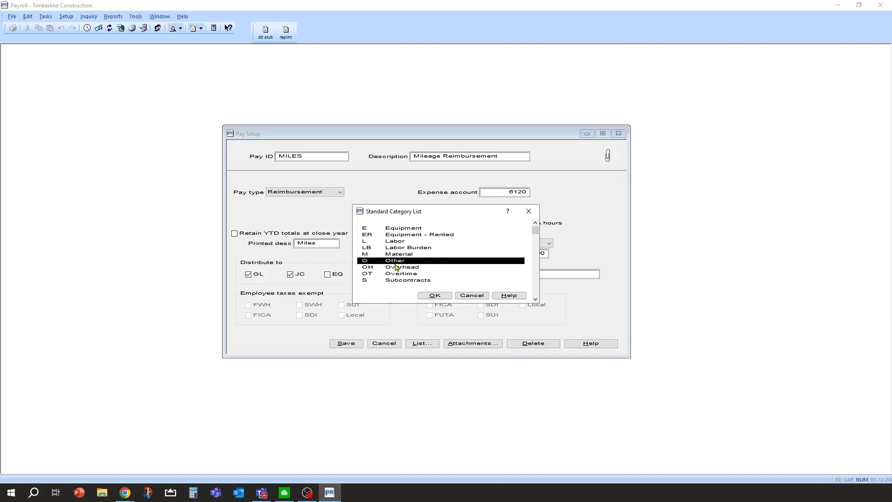
left_click(428, 296)
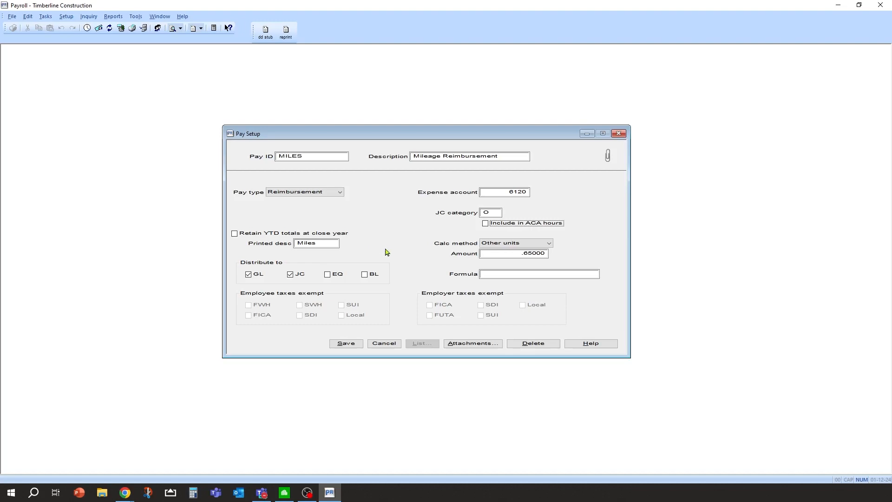
left_click(504, 191)
double_click(505, 192)
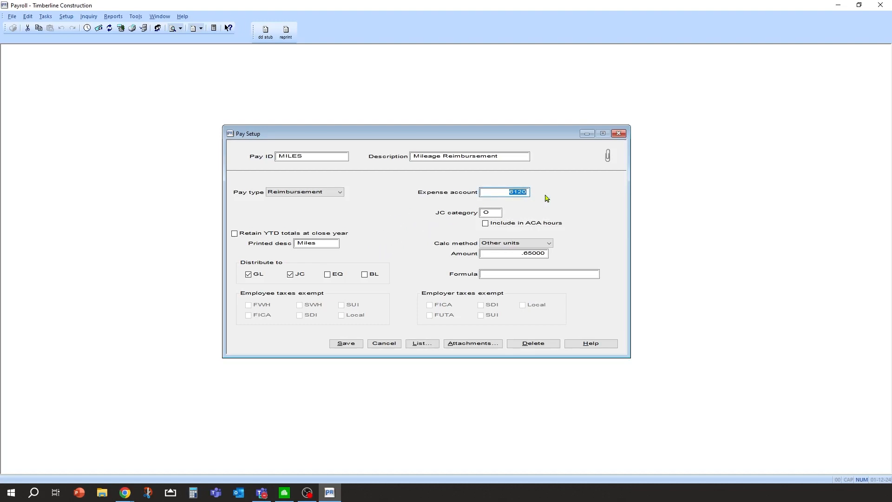
Review the calculation methods for the MILES pay, keep Other units with the .65000 amount, and save the pay.
left_click(484, 213)
left_click(520, 253)
left_click(549, 244)
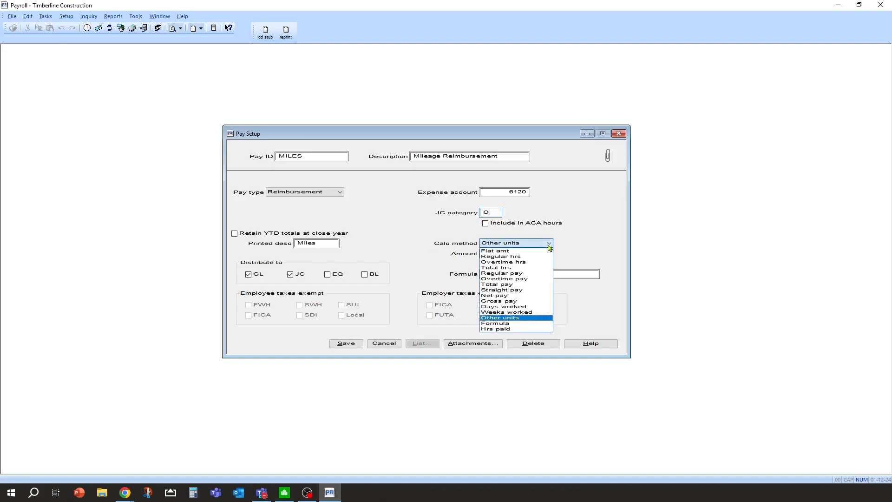
left_click(520, 318)
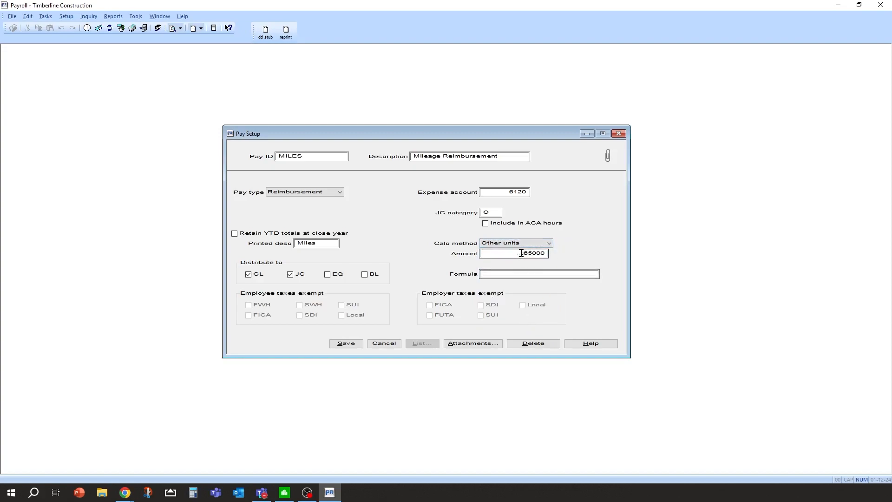
left_click_drag(523, 255, 563, 258)
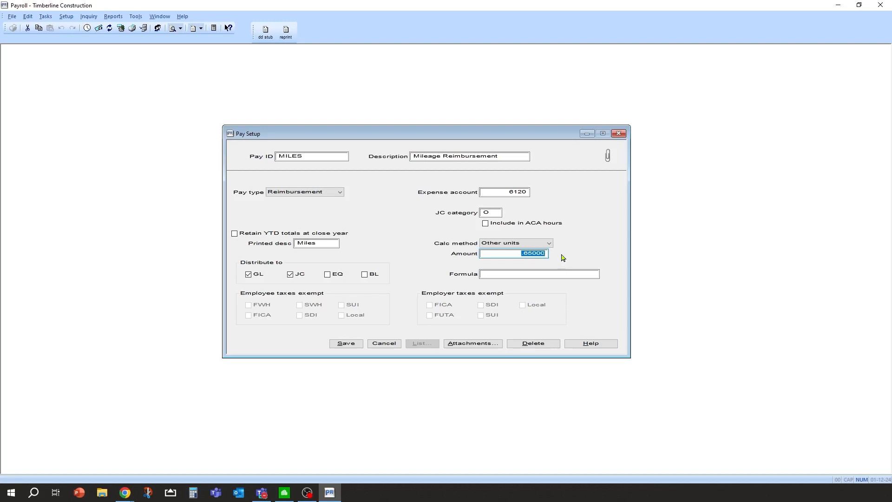
key("Tab")
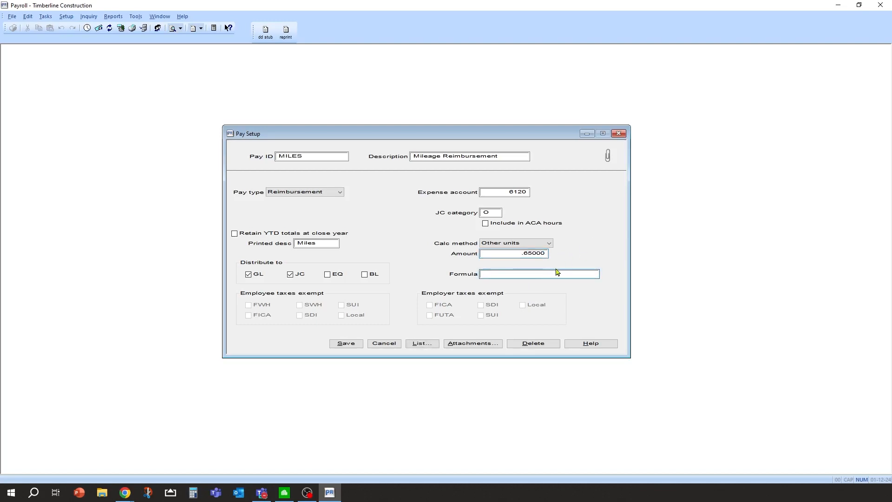
left_click(354, 347)
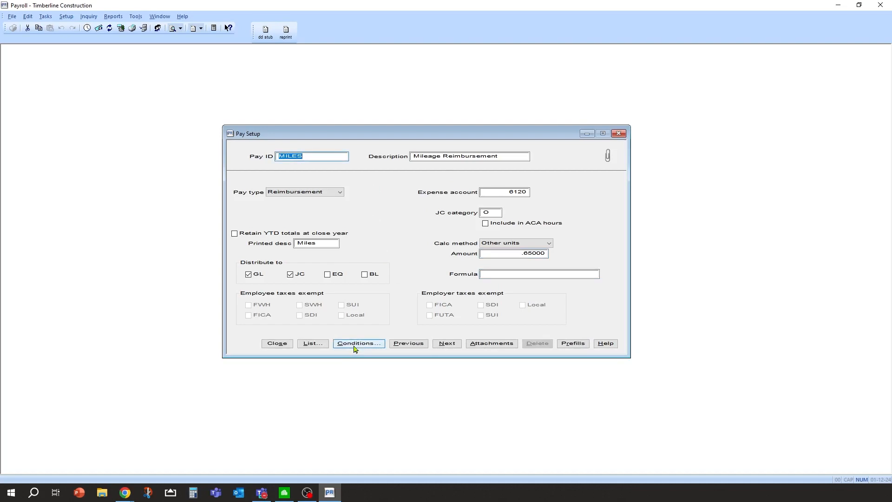
Start a TRAVEL pay described as Travel Reimbursement, with pay type Reimbursement and printed description travel.
type("TRAVEL")
key("Tab")
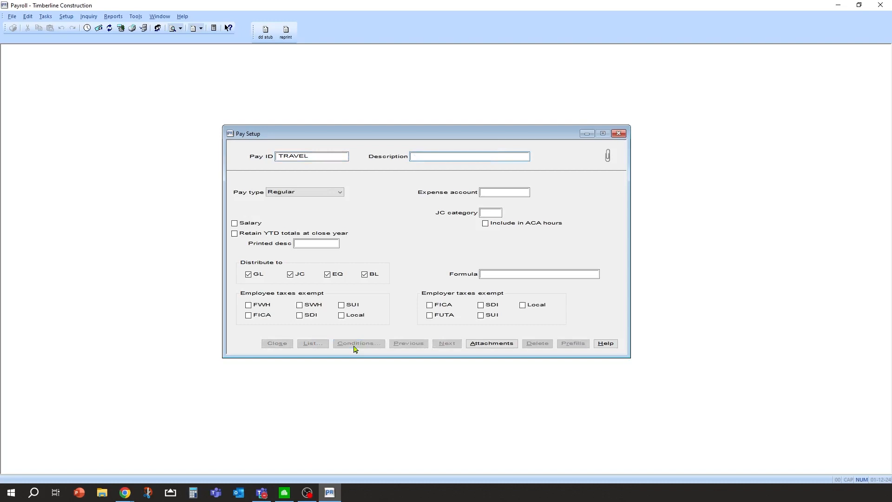
type("Travel Reimbursement")
key("Tab")
left_click(340, 193)
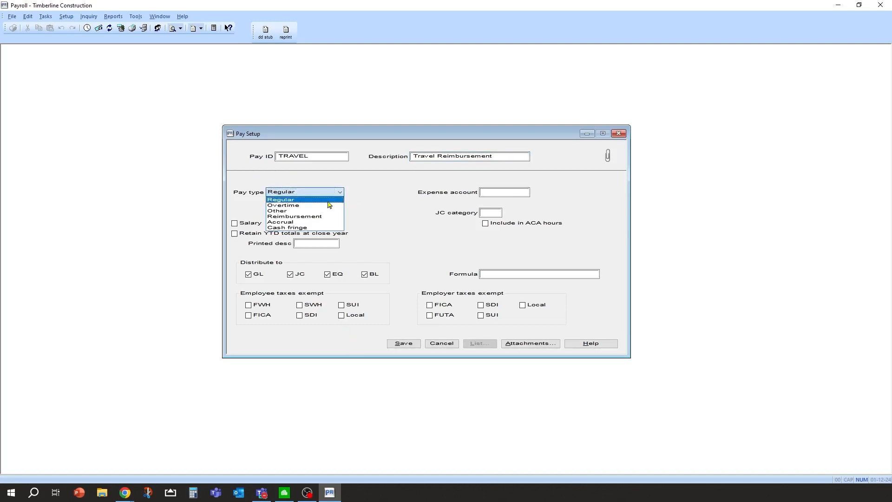
left_click(325, 220)
left_click(316, 242)
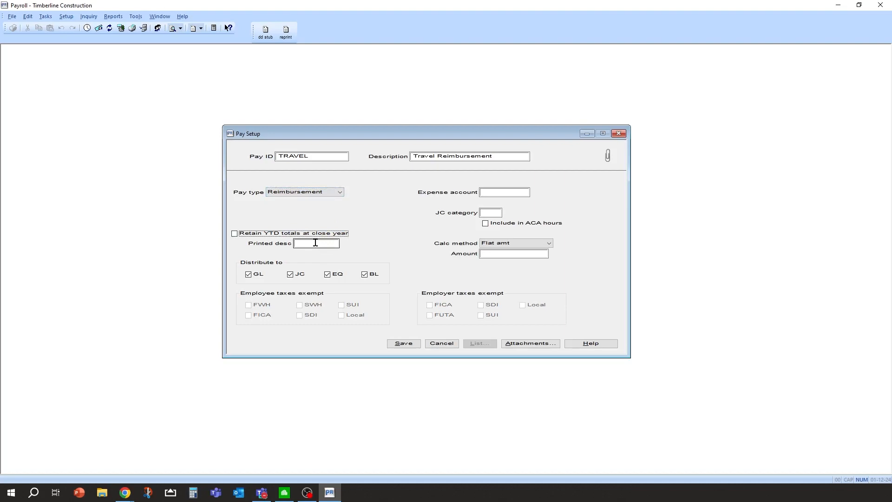
type("travel")
Assign base account 6120 Travel/Entertainment as the TRAVEL pay's expense account.
left_click(487, 192)
left_click(474, 345)
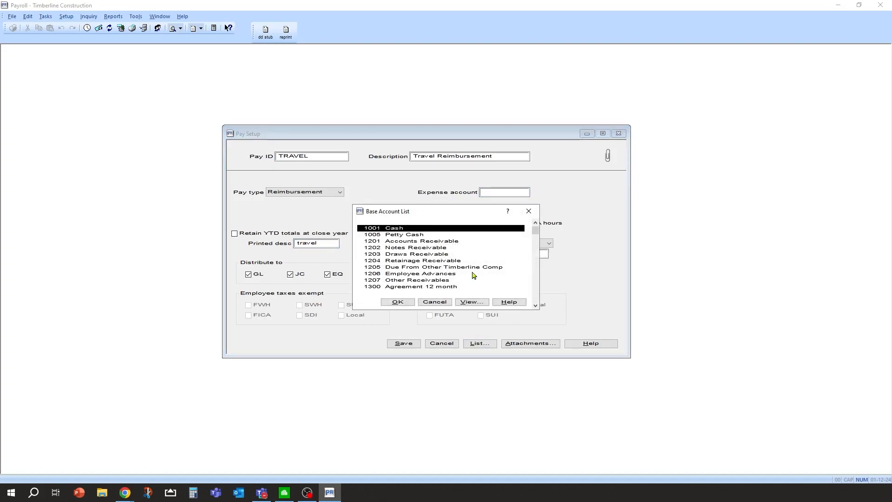
scroll(473, 275, "down", 20)
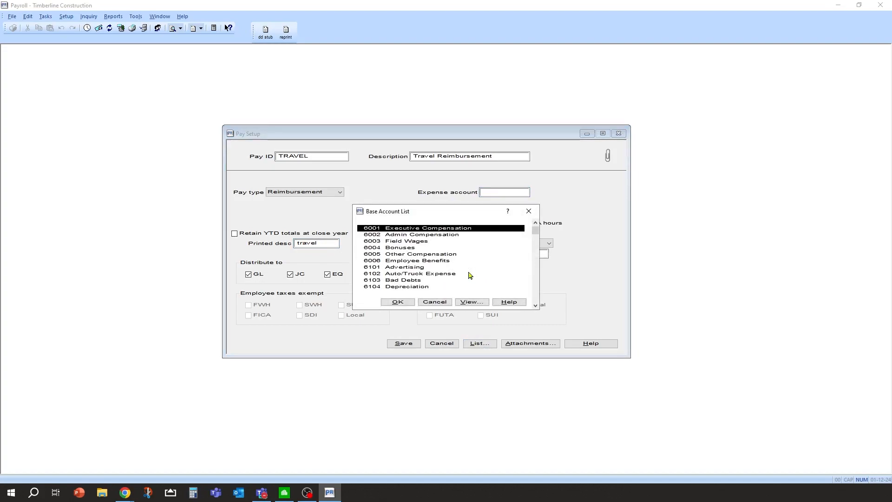
scroll(465, 276, "down", 4)
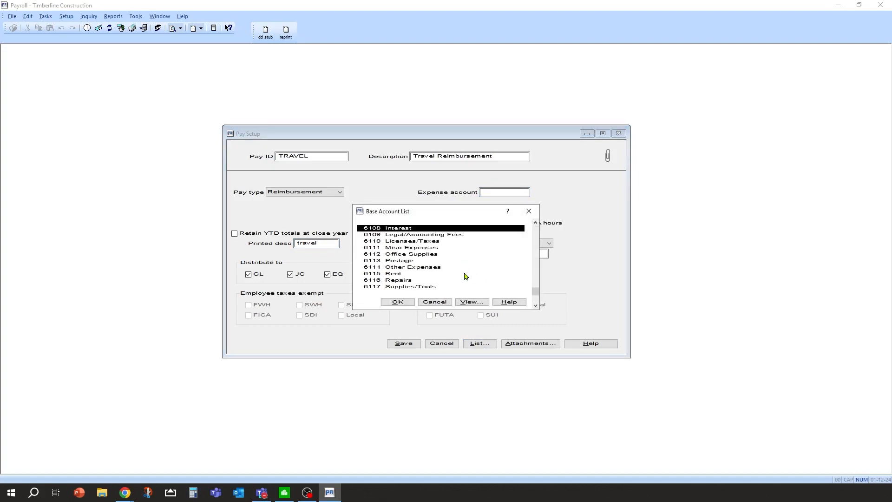
left_click(431, 280)
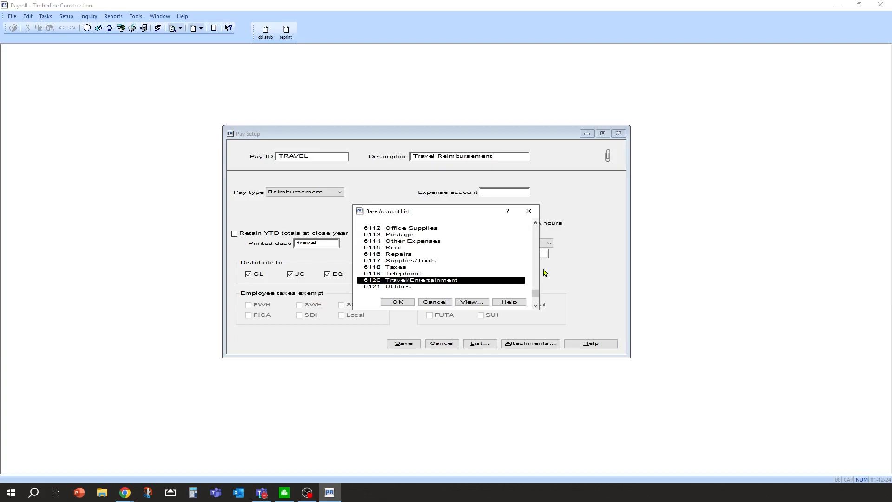
left_click(393, 302)
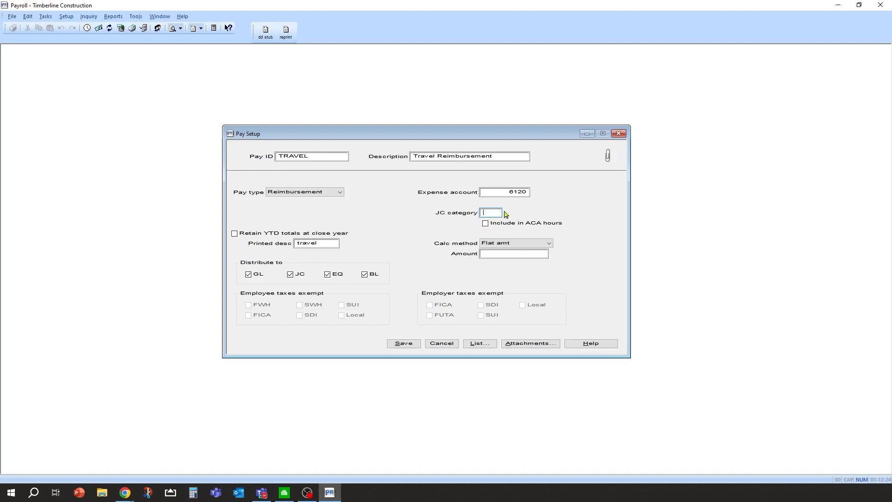
Set the TRAVEL pay's JC category to O, leave the amount blank, then save the pay and close the pay setup.
type("O")
left_click(519, 253)
left_click(403, 344)
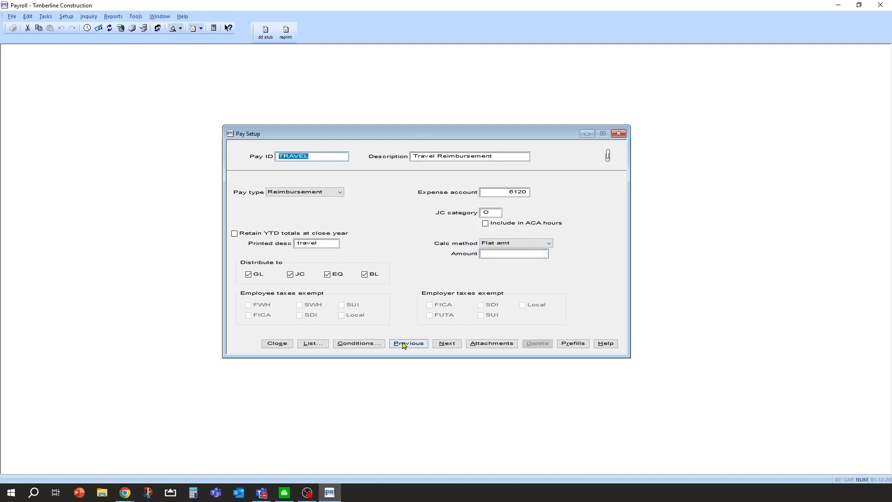
left_click(278, 344)
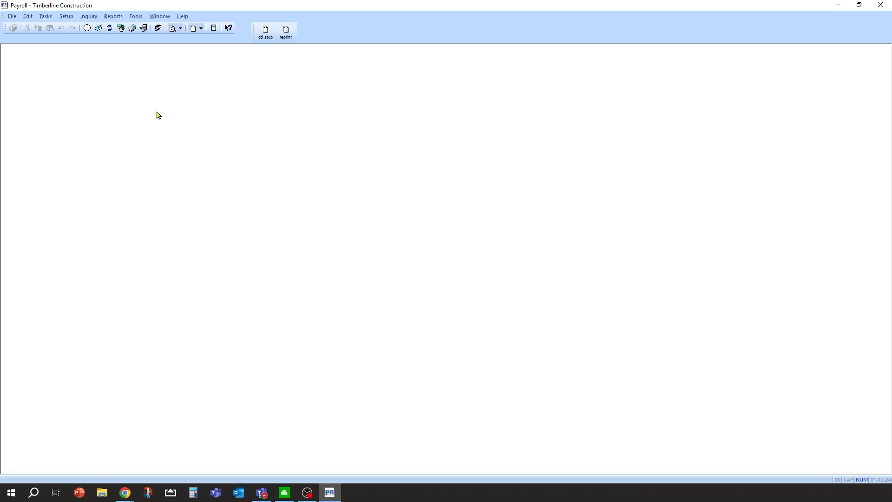
Open the employee setup and load the first employee in the employee list.
left_click(67, 18)
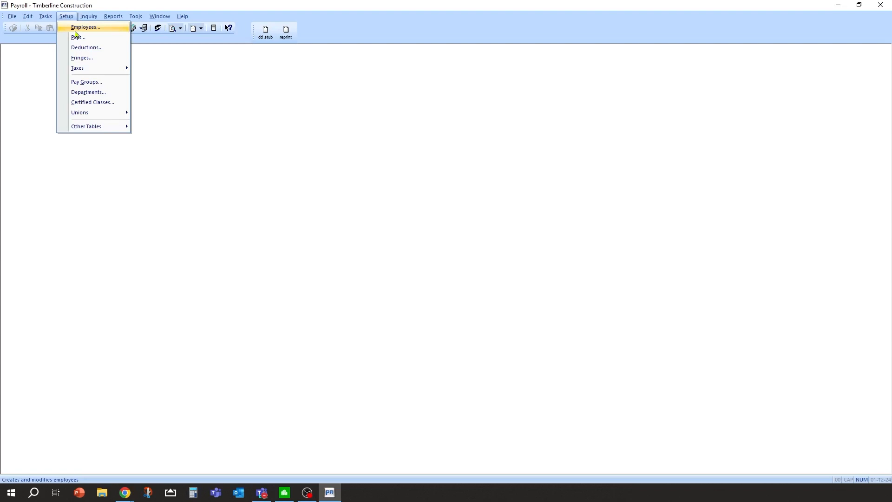
left_click(86, 28)
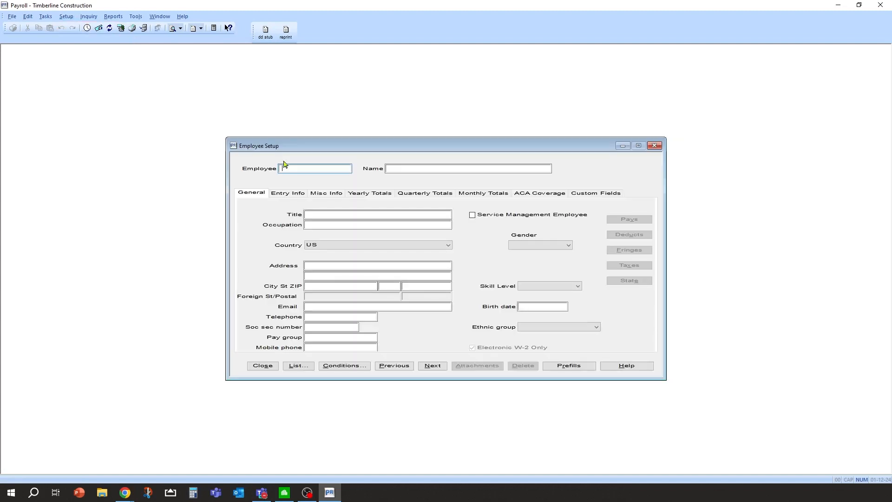
left_click_drag(305, 150, 282, 130)
left_click(281, 349)
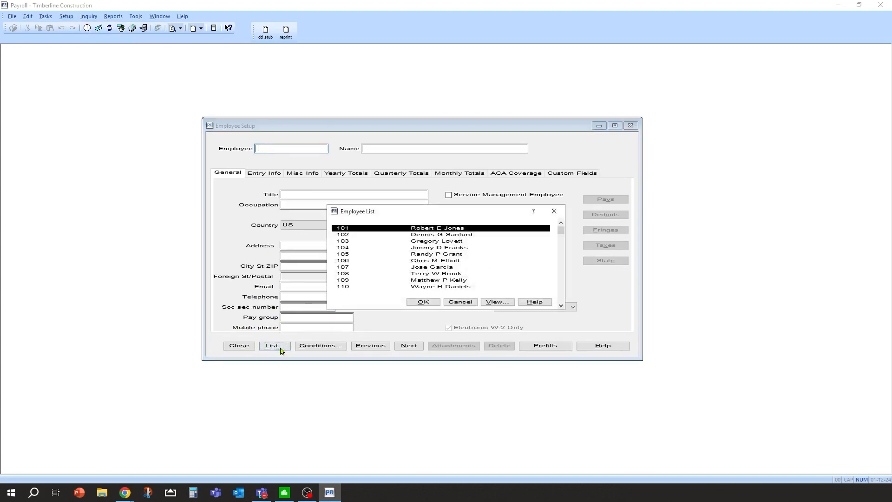
double_click(411, 228)
key("Return")
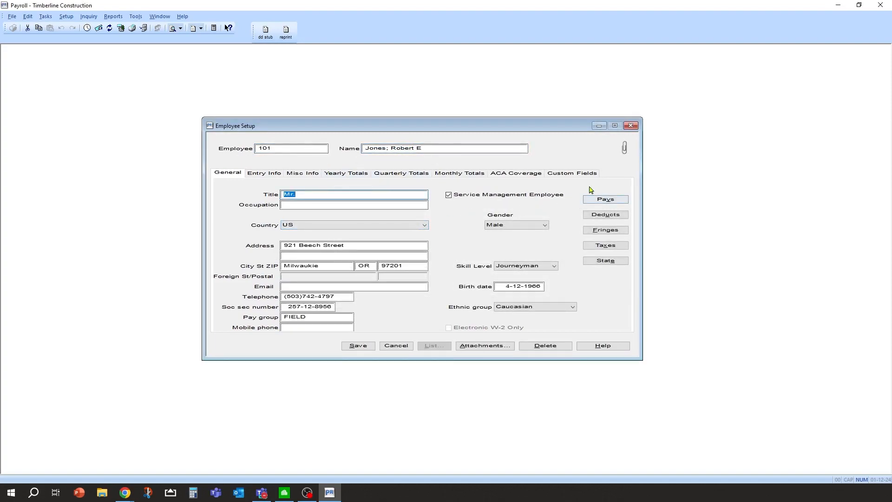
Add the PHONE reimbursement pay to the employee's pays, choosing it from the pay list.
left_click(607, 201)
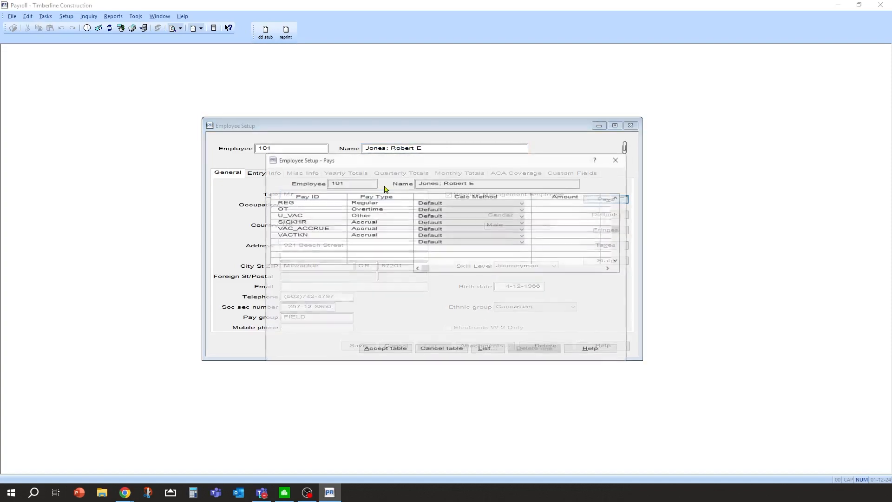
left_click(488, 349)
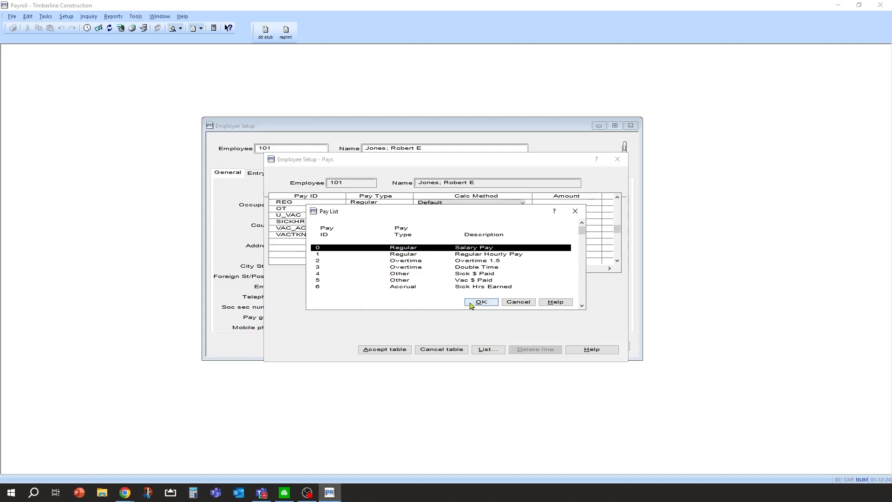
key("p")
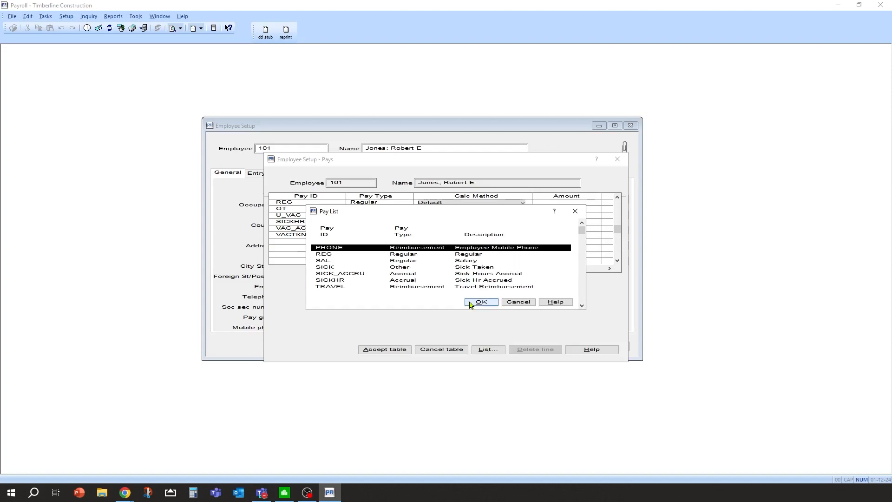
left_click(470, 304)
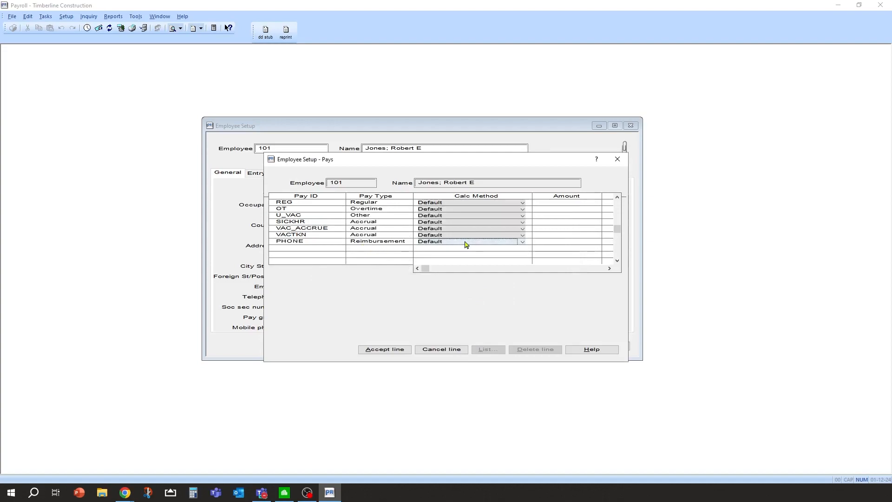
Set the calculation method of the employee's PHONE pay to Flat amt.
left_click(610, 270)
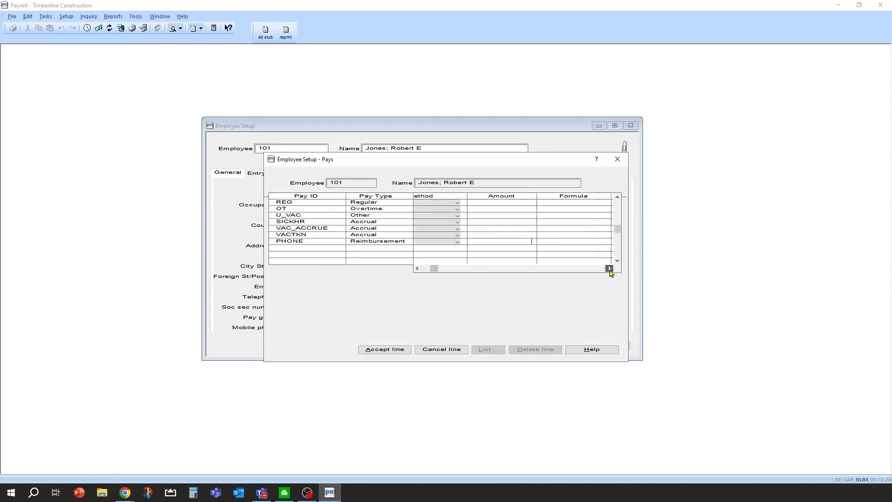
left_click(432, 267)
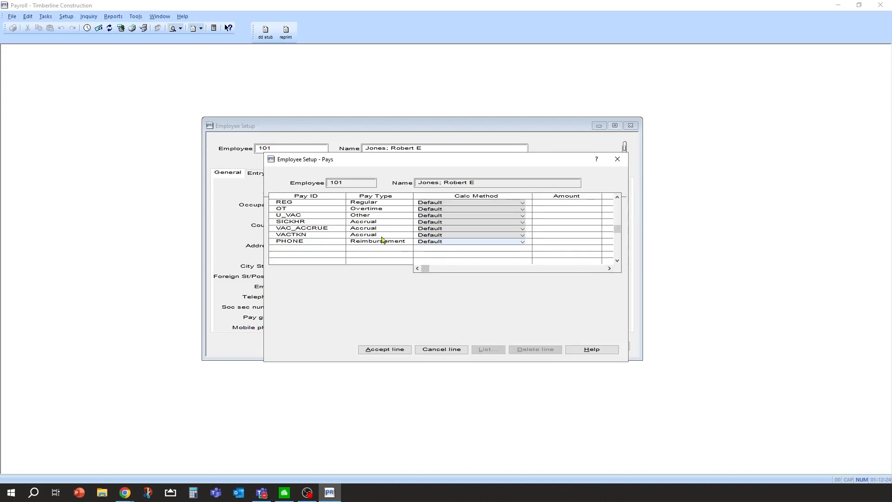
left_click(521, 242)
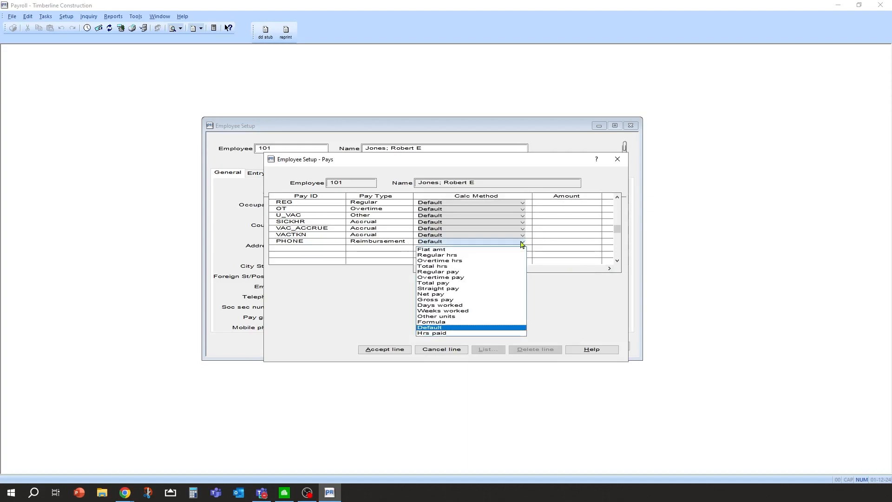
left_click(439, 250)
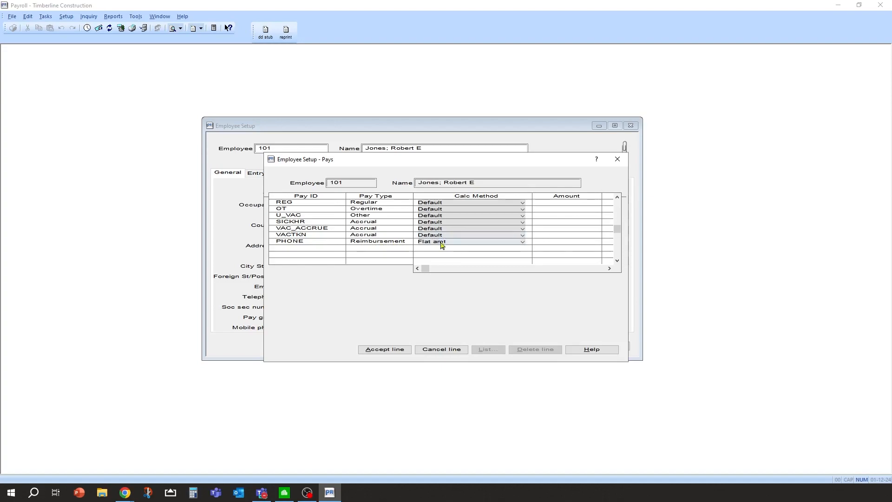
Enter an amount of 30 for the employee's PHONE pay.
left_click(549, 242)
type("30")
left_click(609, 268)
left_click(609, 269)
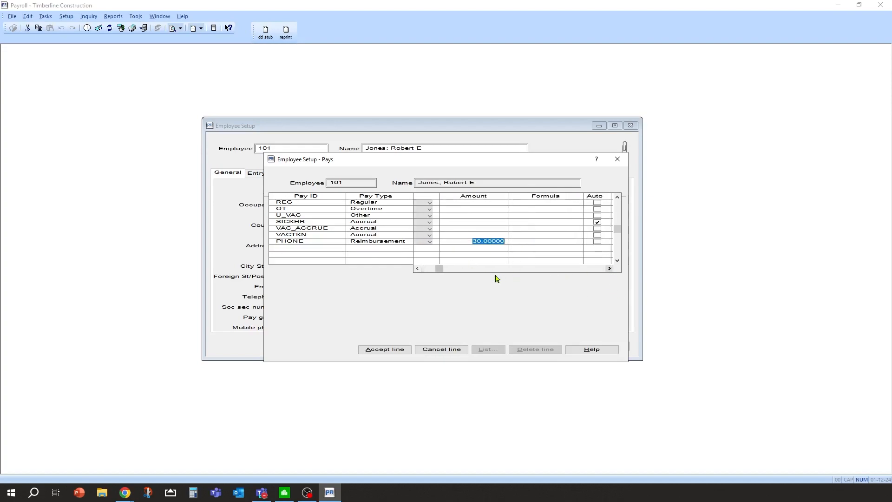
Set the amount of the employee's PHONE pay to 100.
left_click(428, 268)
left_click(562, 241)
left_click_drag(560, 242, 614, 251)
left_click(564, 242)
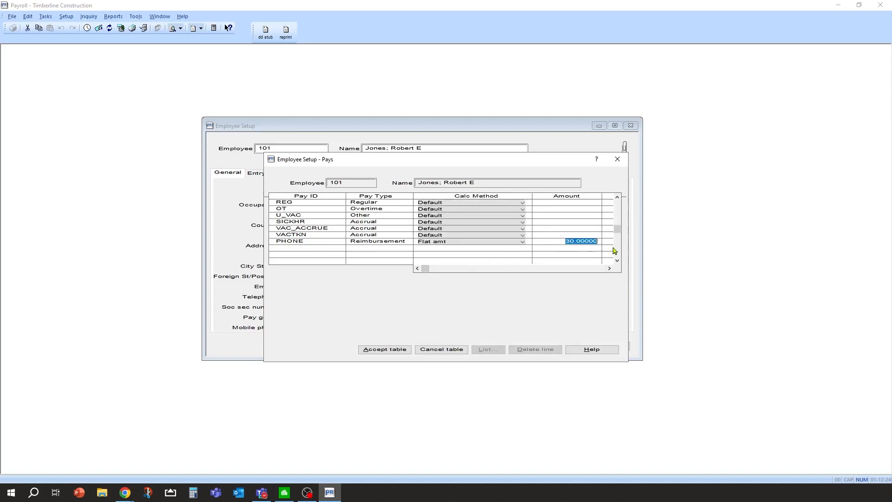
type("100")
key("Tab")
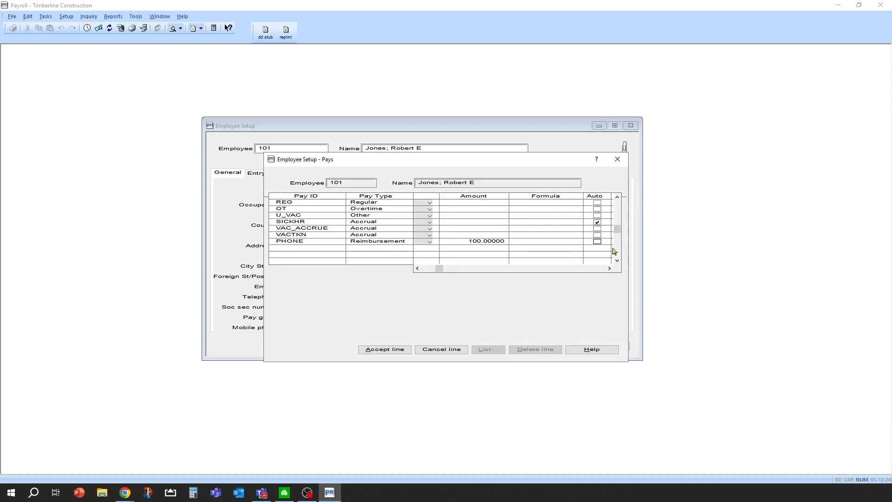
Turn on the Auto option for the employee's PHONE pay, keeping its calculation frequency at Check.
left_click(598, 242)
left_click(609, 268)
left_click(609, 268)
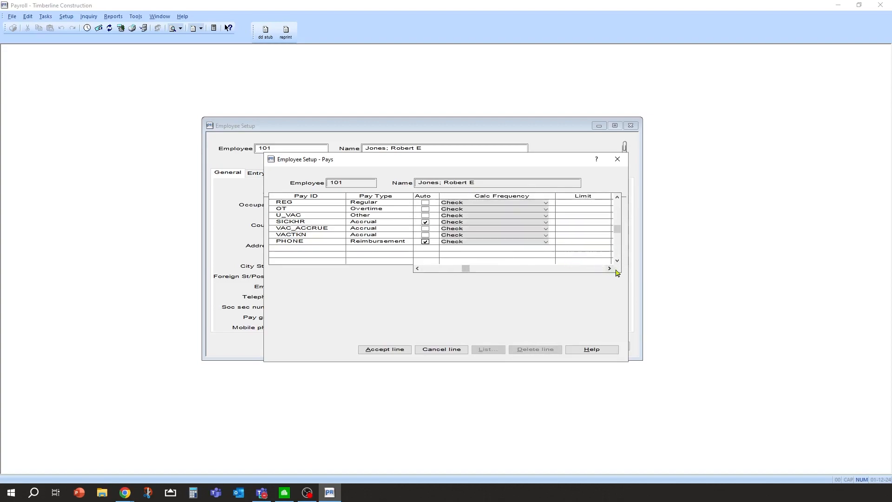
Limit the employee's PHONE pay to 100 with a Month to date limit period.
left_click(609, 268)
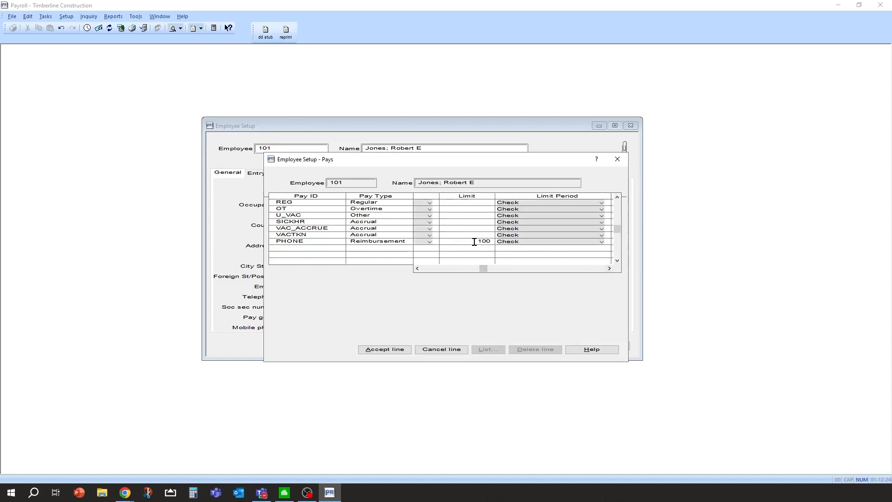
left_click(594, 242)
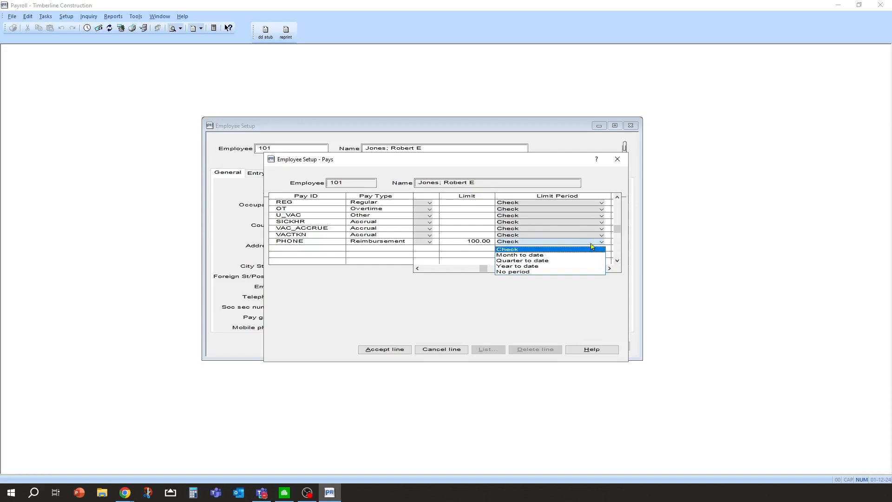
left_click(536, 255)
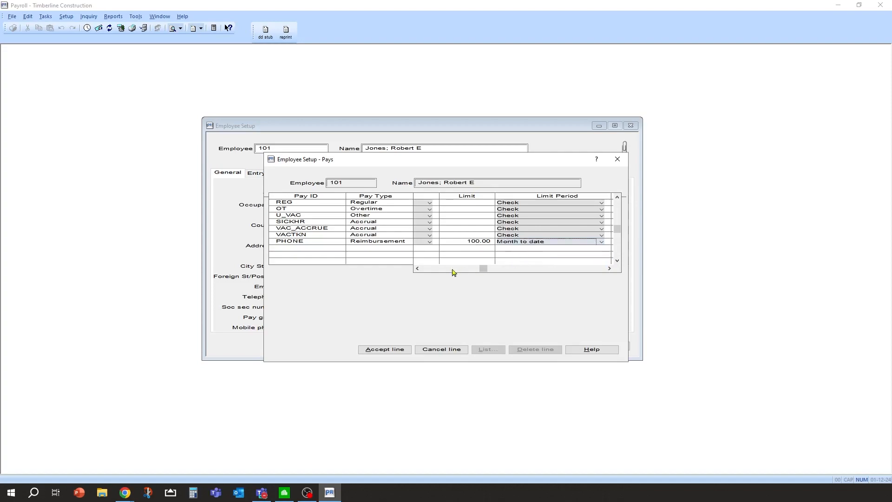
left_click(429, 269)
left_click(430, 269)
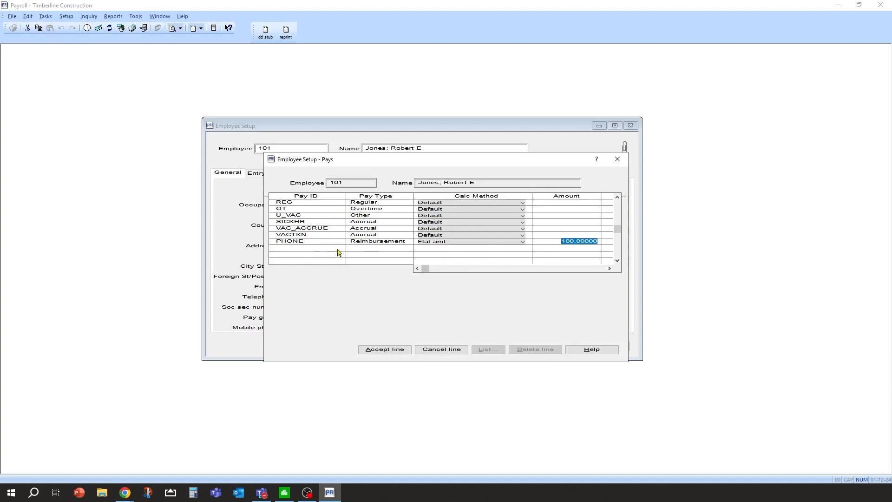
Accept the PHONE pay line and the pays table, save the employee record and close Employee Setup.
left_click(376, 354)
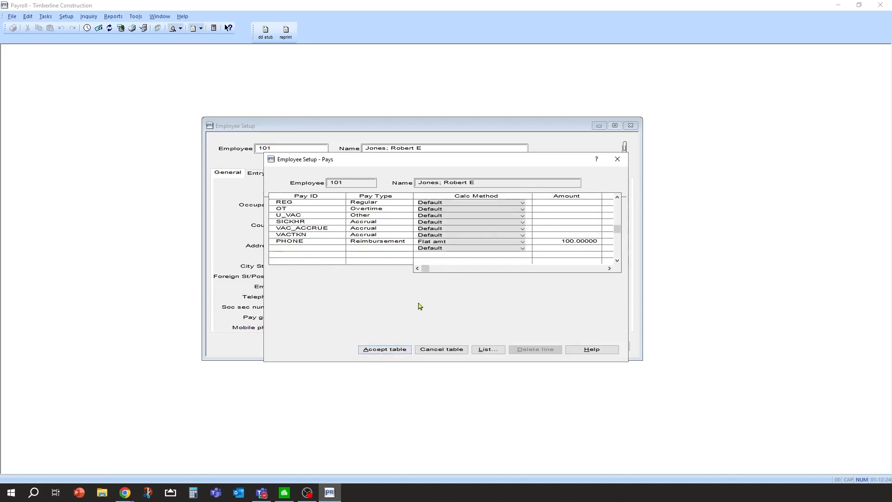
left_click(384, 349)
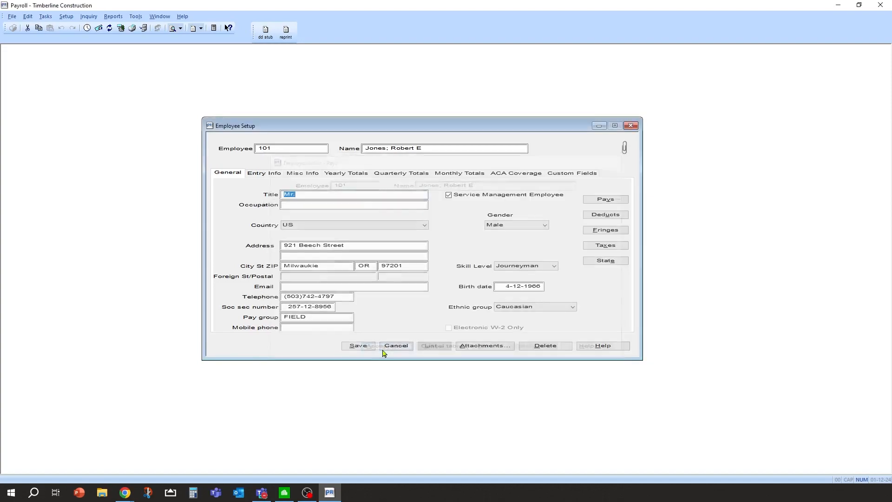
left_click(359, 346)
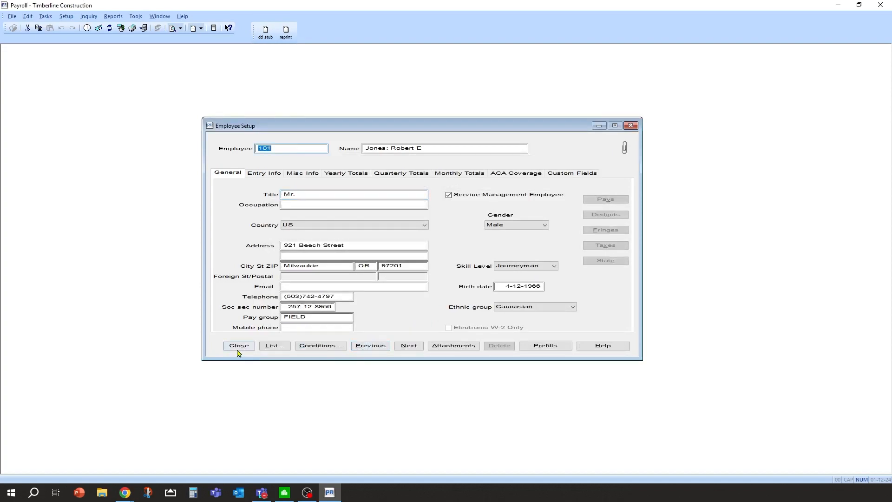
left_click(237, 348)
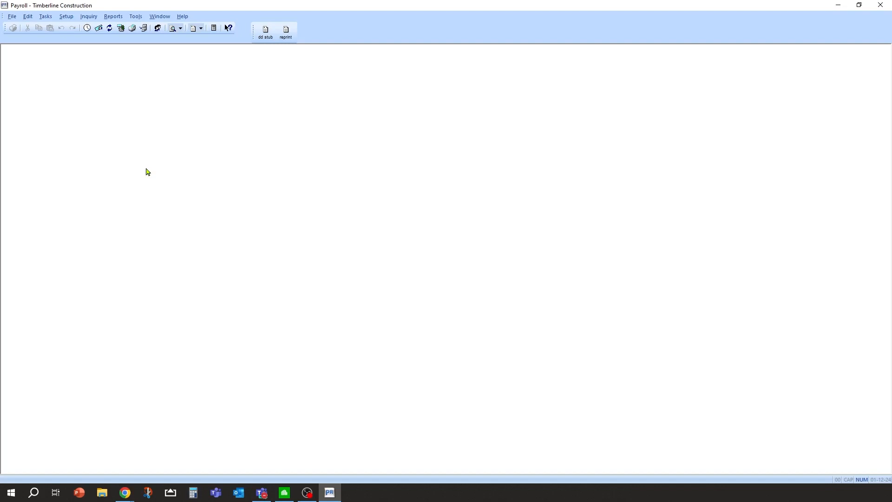
left_click(46, 17)
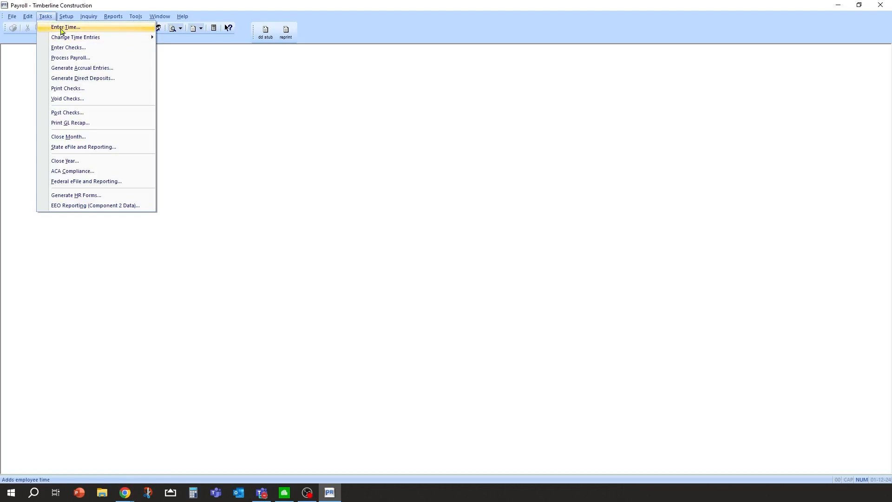
left_click(62, 28)
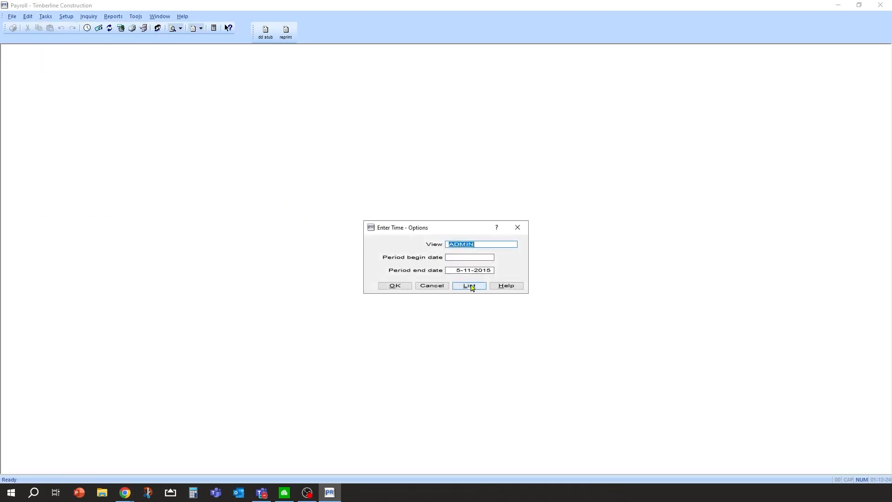
left_click(435, 287)
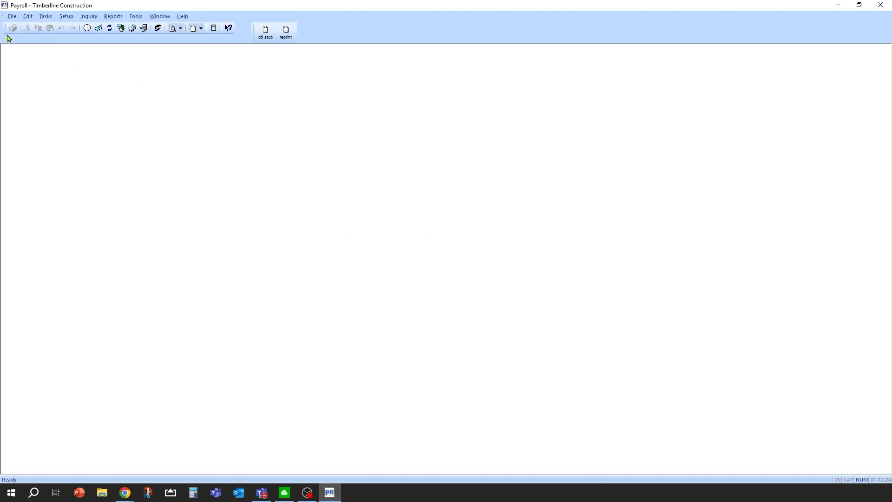
Open Enter Checks using the STANDARD view, keeping the period begin date of 5-12-2015.
left_click(45, 17)
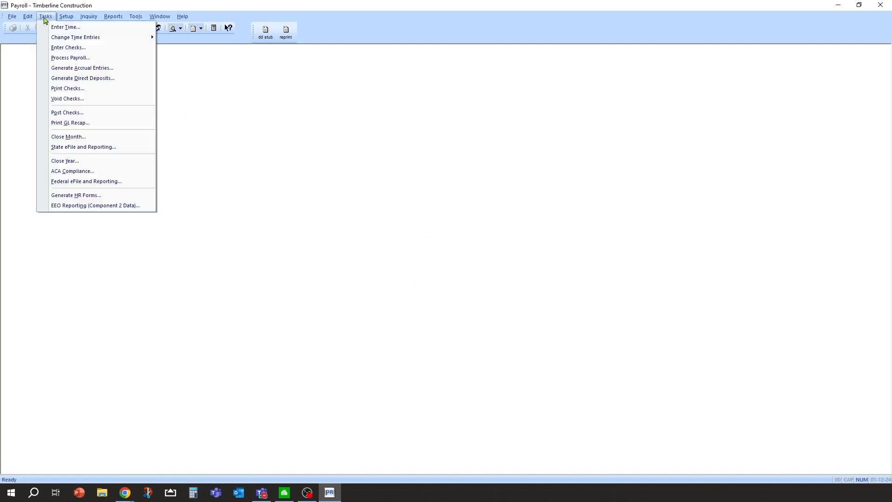
left_click(66, 49)
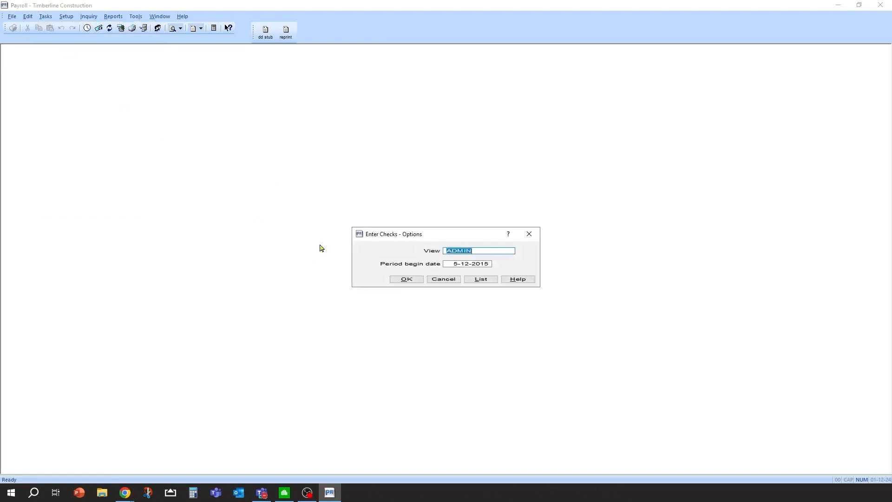
left_click(480, 280)
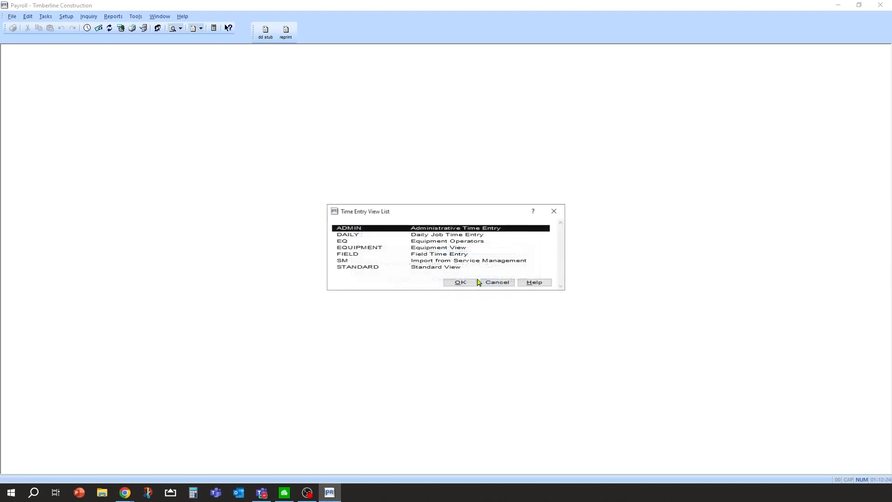
double_click(362, 267)
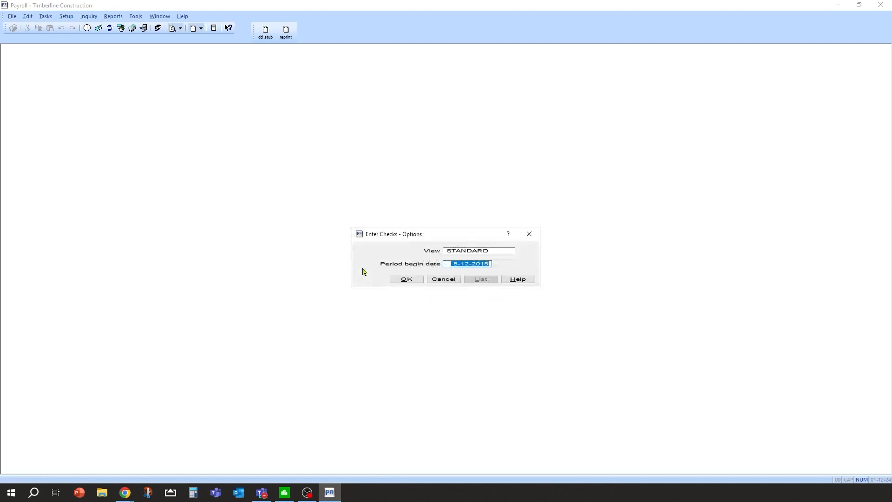
left_click(406, 279)
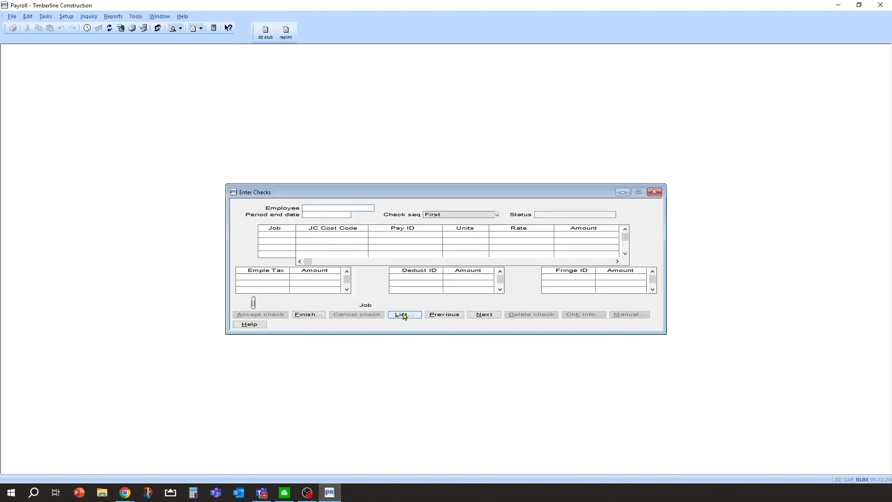
Start a check for the first employee in the employee list with a period end date of 5-30-2015.
left_click(404, 316)
double_click(432, 229)
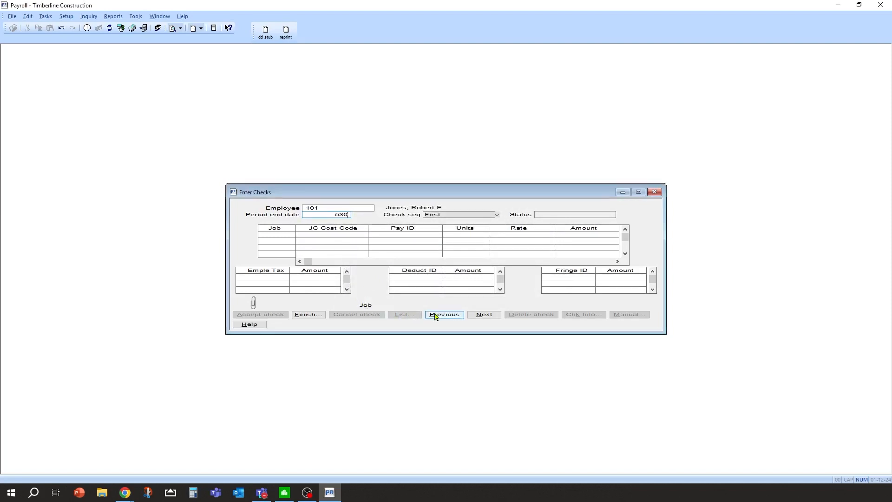
key("Tab")
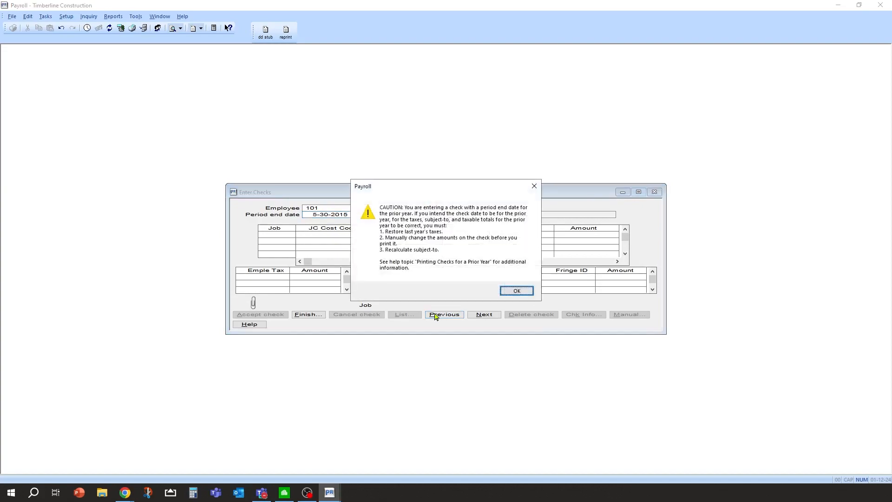
left_click(512, 292)
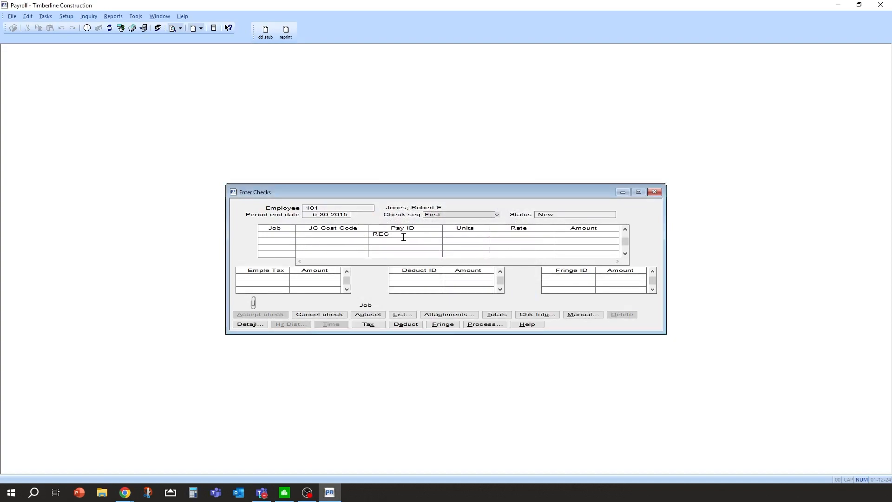
Enter a REG pay line for job 03-002, cost code 2-220 Excavate & Backfill, with 40 units at the default rate.
left_click(400, 314)
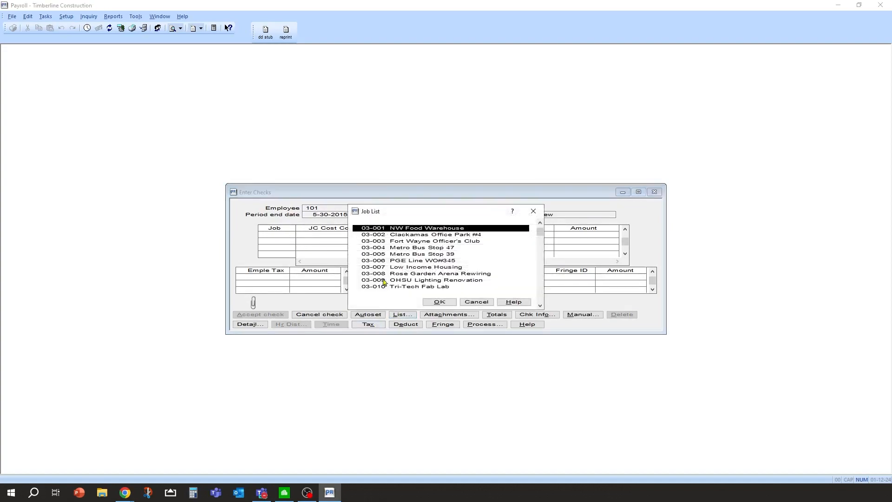
double_click(389, 235)
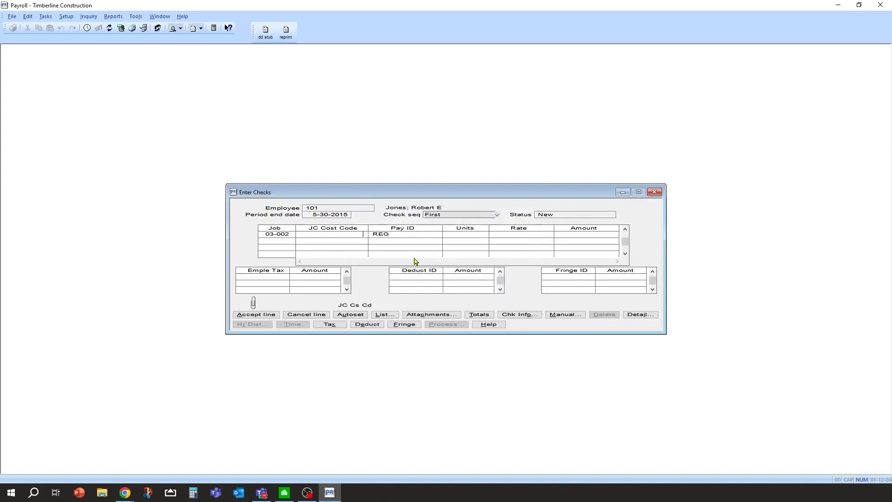
left_click(386, 315)
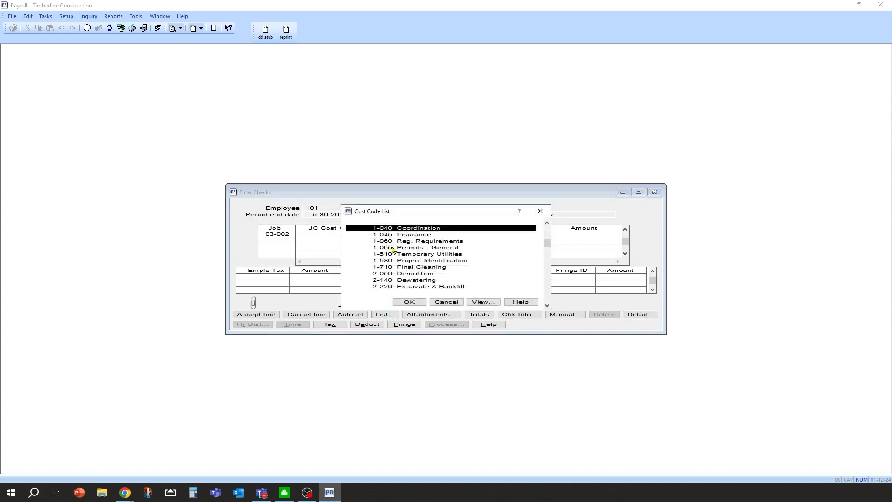
double_click(388, 287)
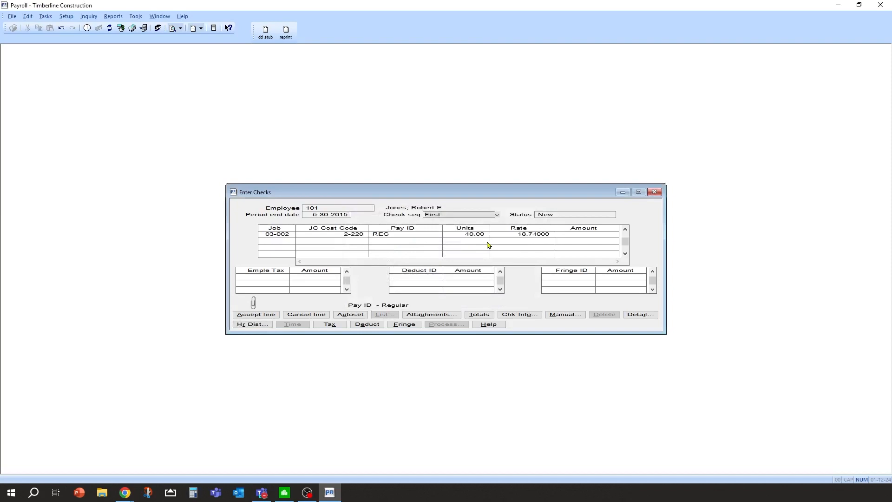
type("40")
key("Tab")
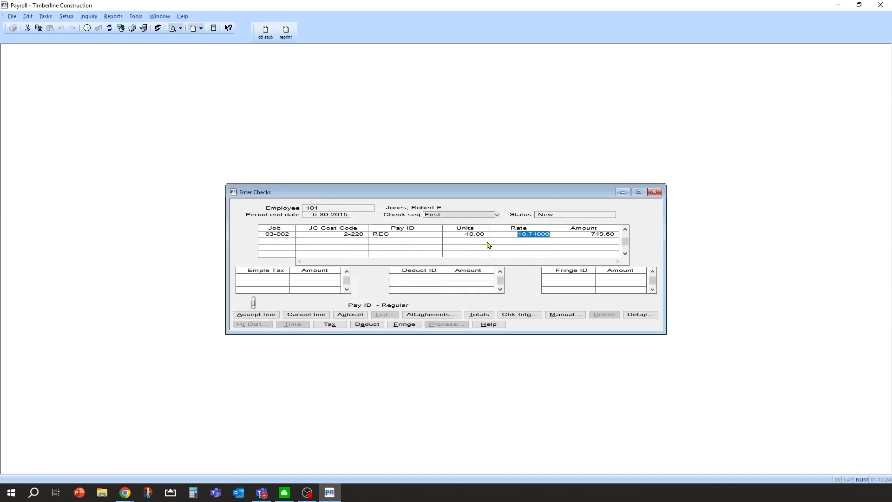
key("Return")
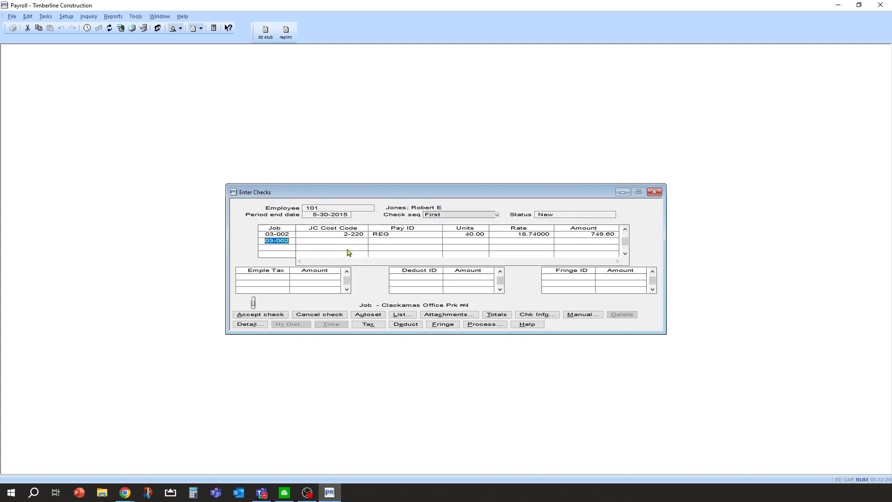
Begin a second check line on job 03-002 with cost code 1-040 Coordination.
key("Return")
left_click(384, 314)
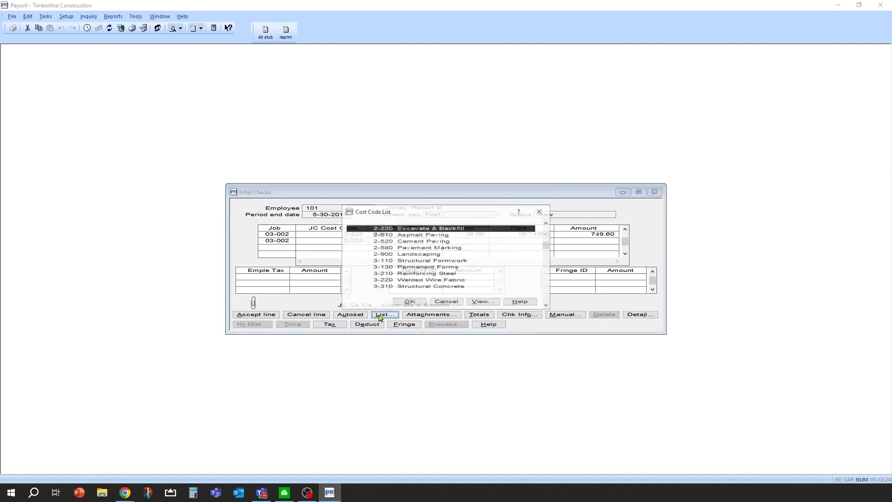
scroll(405, 272, "down", 2)
scroll(405, 274, "up", 6)
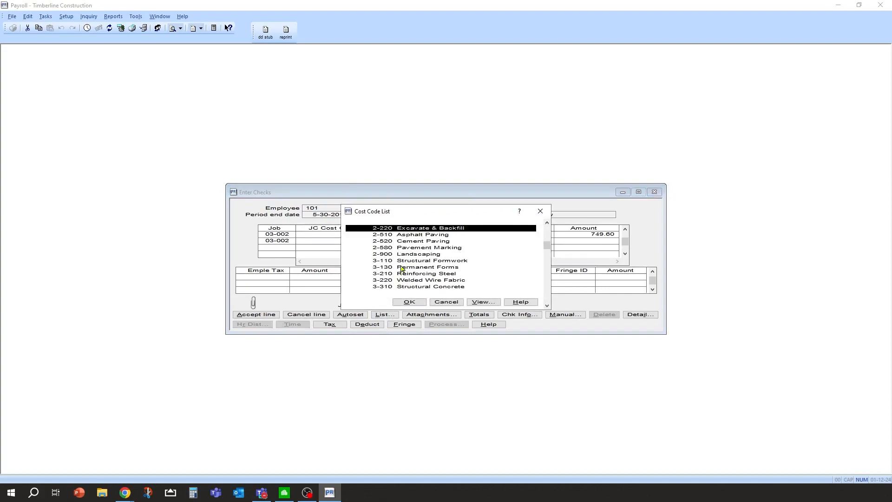
scroll(452, 253, "up", 1)
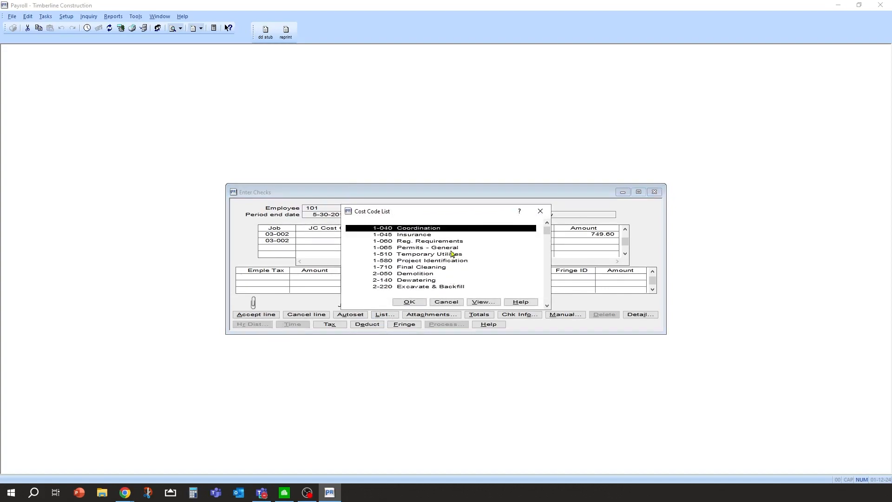
scroll(432, 276, "up", 1)
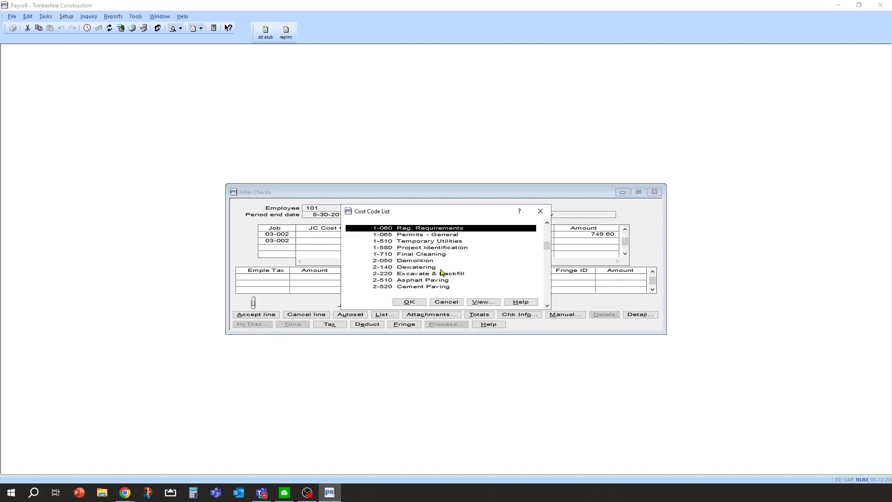
double_click(413, 231)
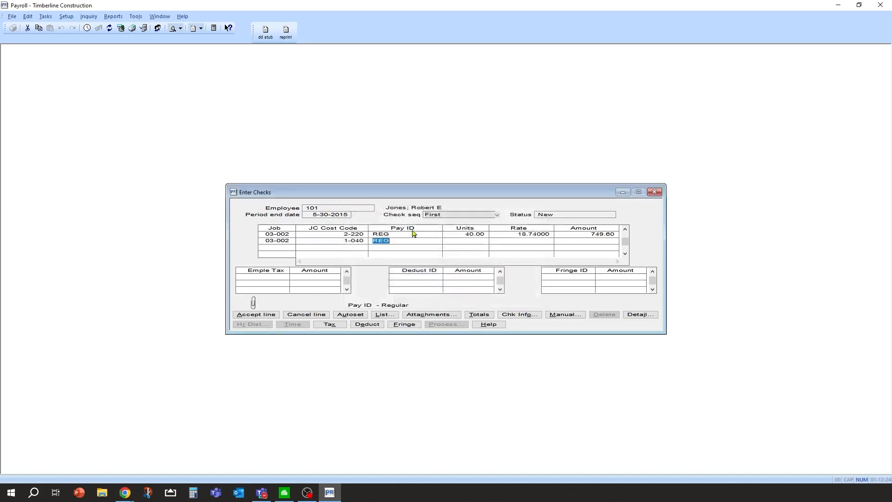
Assign the MILES pay to the second check line and enter 78 units, keeping the default rate.
left_click(376, 315)
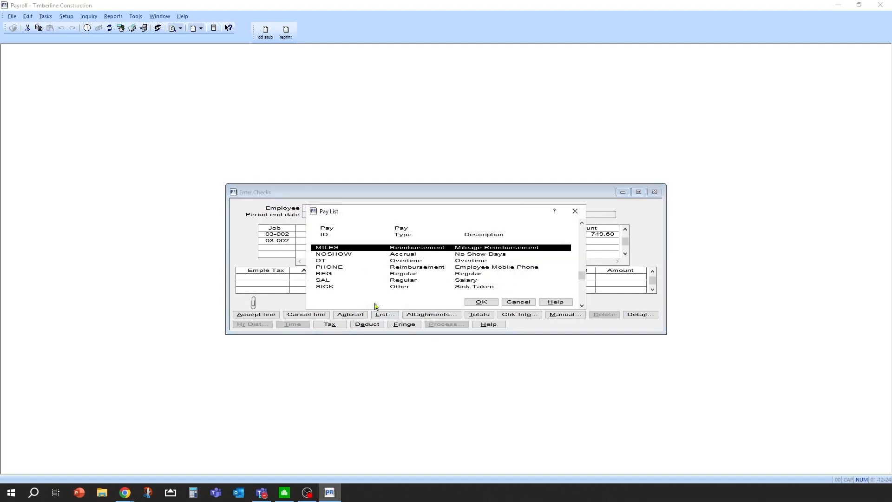
double_click(377, 248)
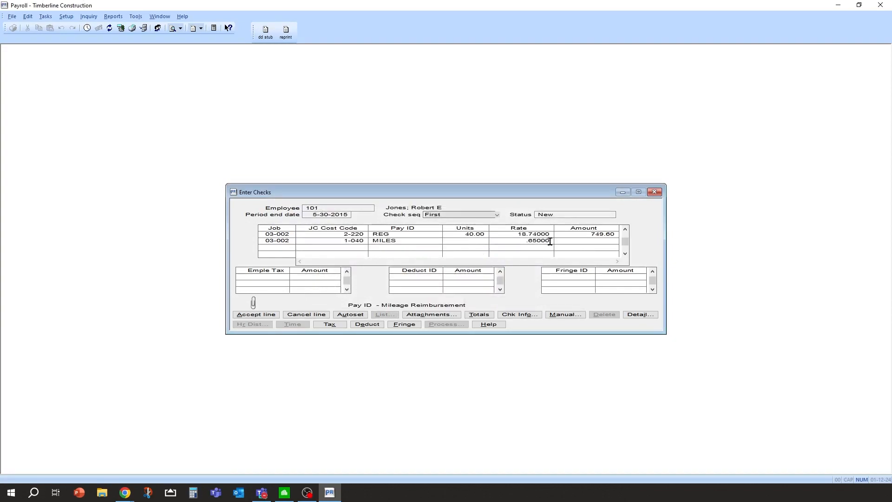
key("Tab")
key("Tab")
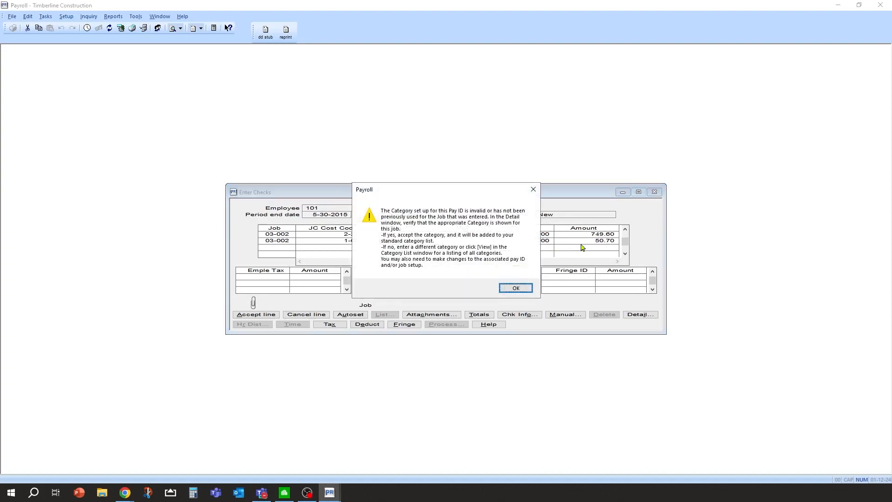
Accept JC category O for the MILES line and add it from the standard category list.
left_click(510, 290)
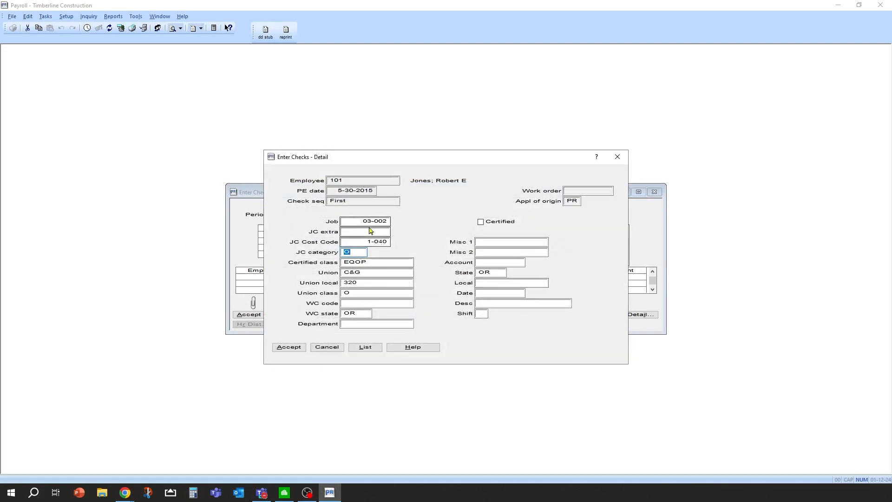
left_click(292, 347)
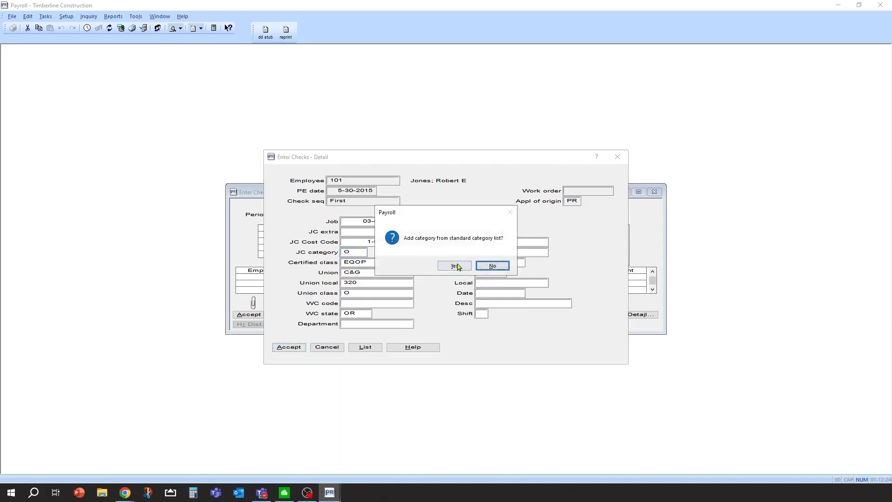
left_click(455, 266)
key("Return")
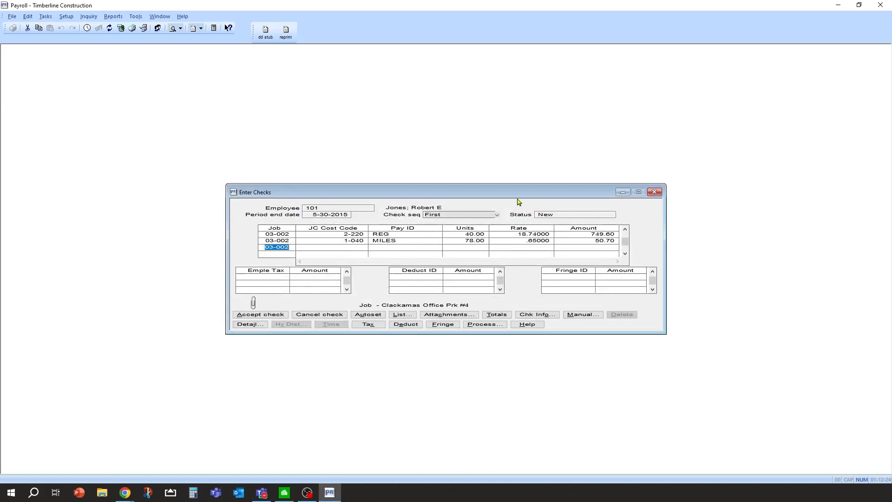
Add a TRAVEL pay line to the check for job 03-002, cost code 1-040 Coordination, with an amount of 120.
key("Return")
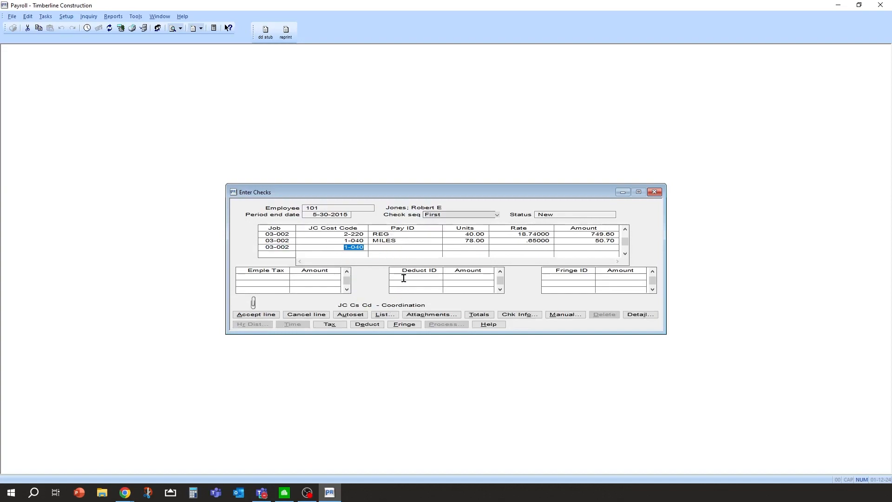
key("Return")
type("T")
left_click(387, 314)
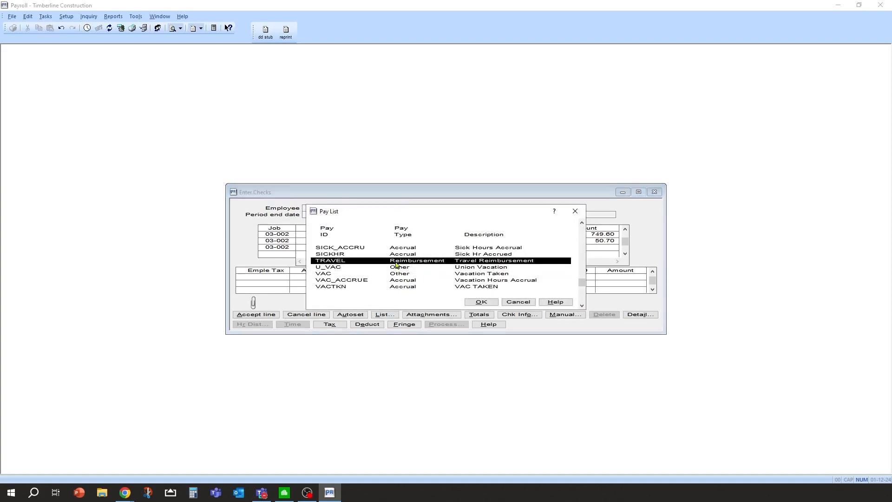
double_click(396, 263)
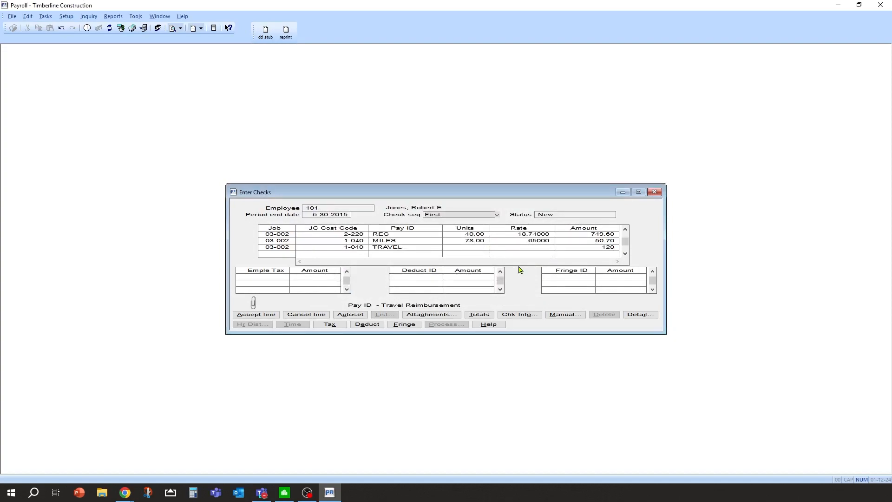
key("Return")
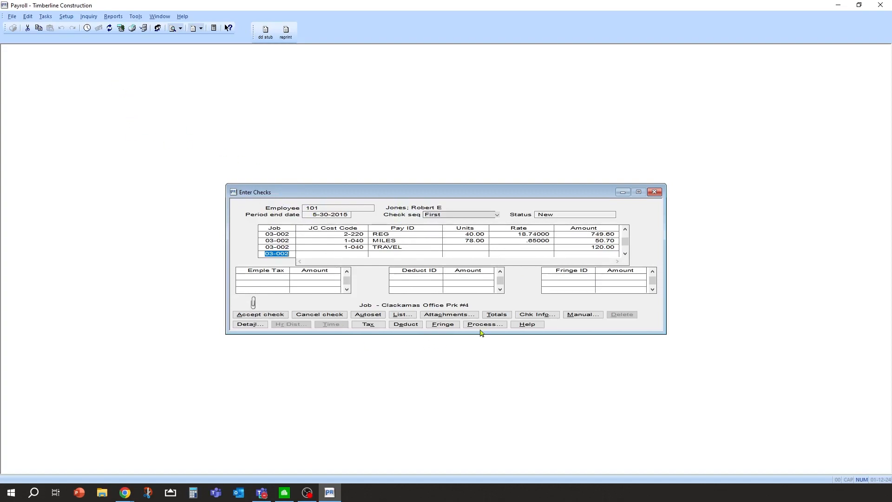
left_click(66, 16)
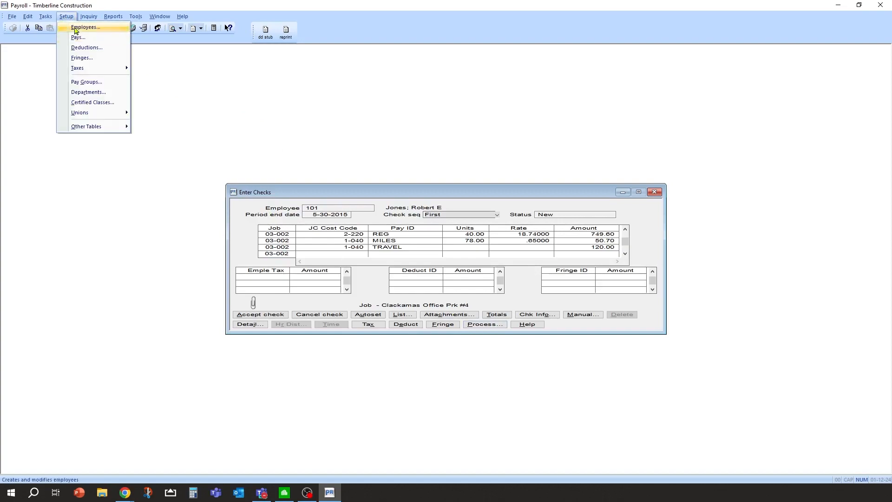
mouse_move(45, 16)
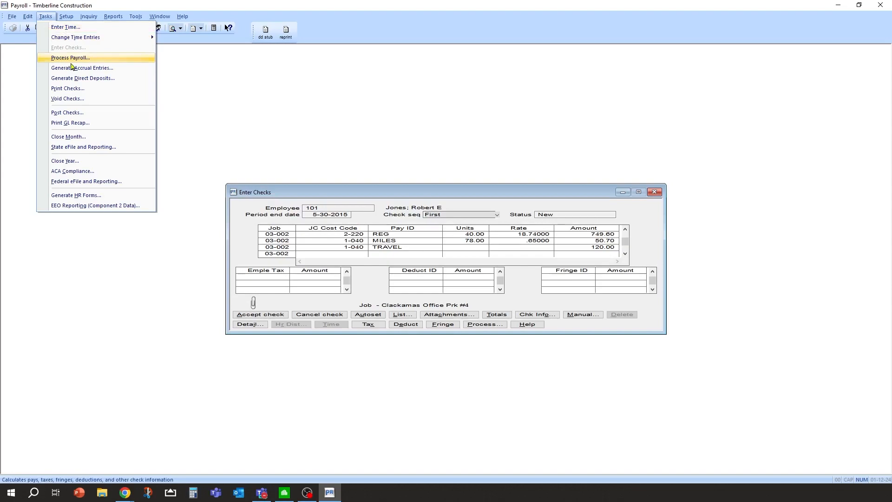
left_click(382, 193)
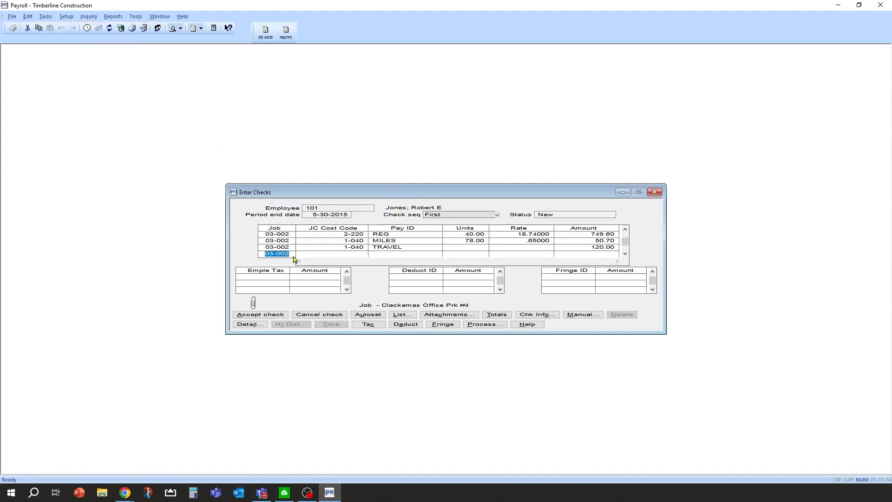
Process the check with only the Check calculation frequency selected, and review the pay lines, including the cost code on the PHONE line.
left_click(485, 324)
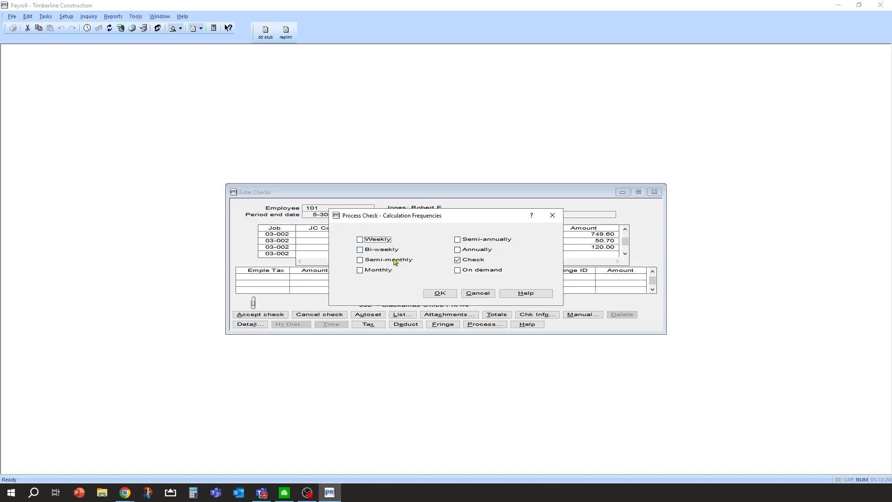
left_click(432, 295)
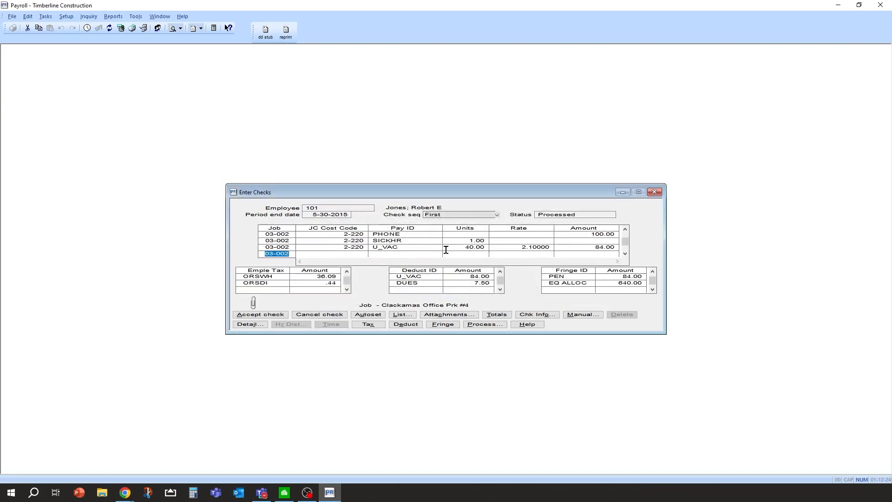
scroll(469, 250, "up", 2)
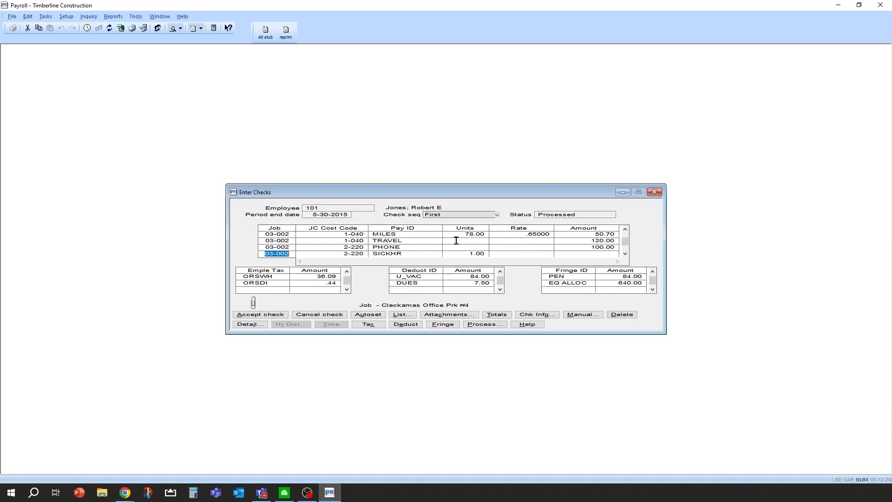
scroll(456, 240, "up", 1)
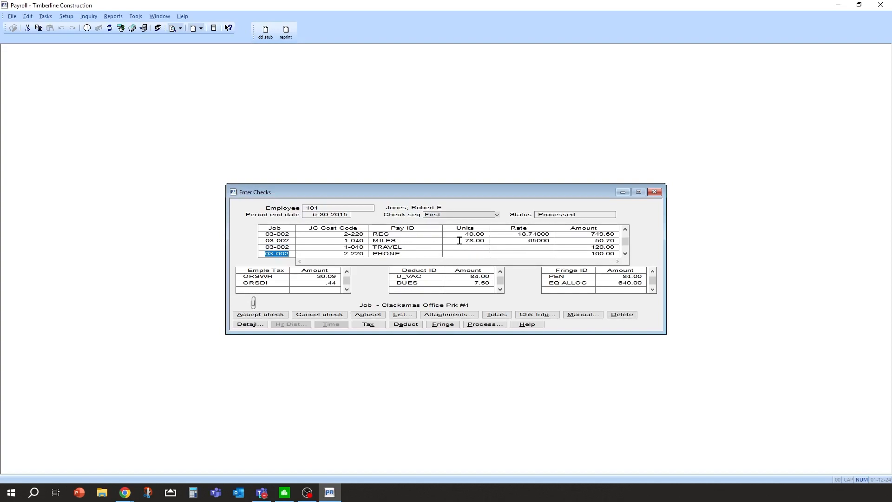
scroll(459, 240, "down", 1)
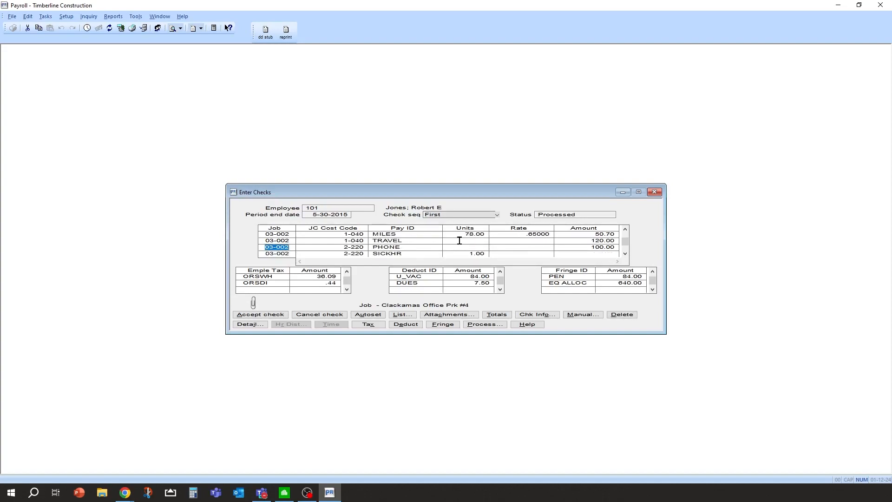
left_click(403, 247)
left_click(327, 247)
scroll(305, 254, "down", 2)
scroll(306, 253, "up", 3)
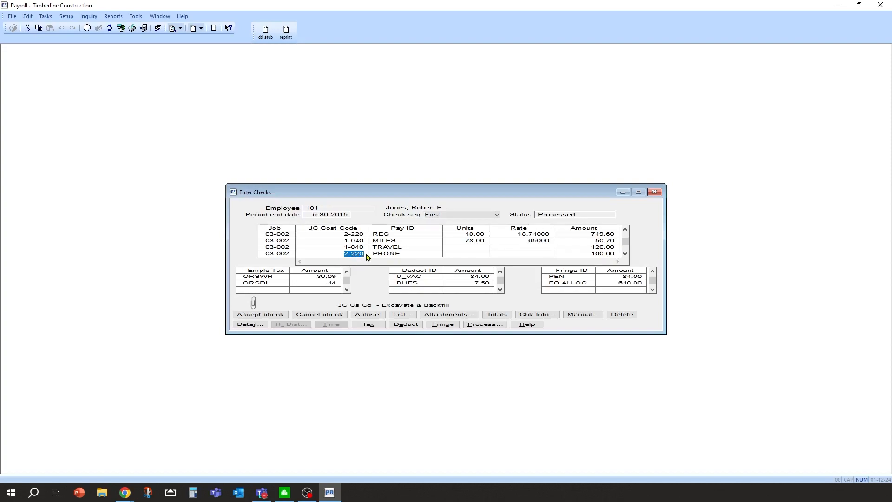
left_click(12, 16)
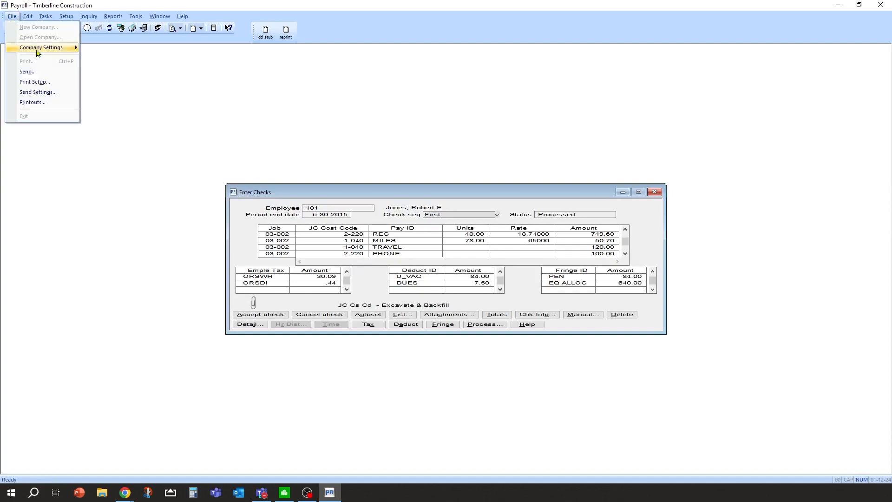
mouse_move(41, 48)
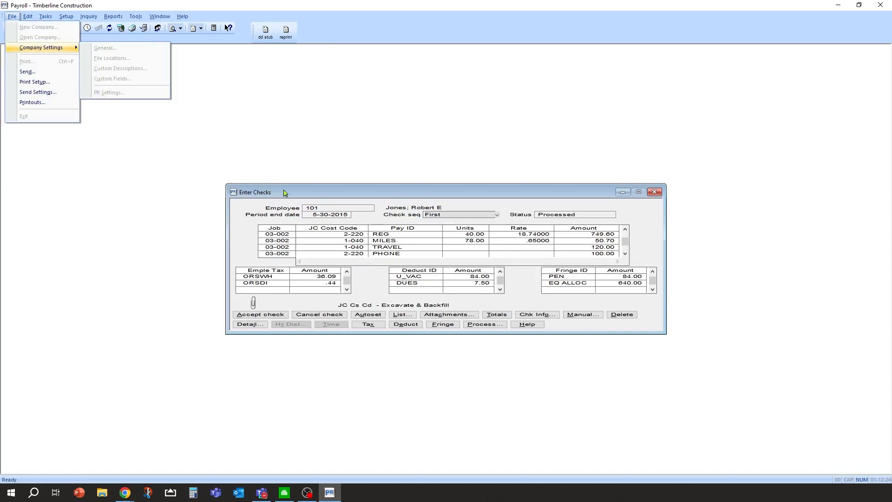
left_click(308, 192)
left_click(326, 254)
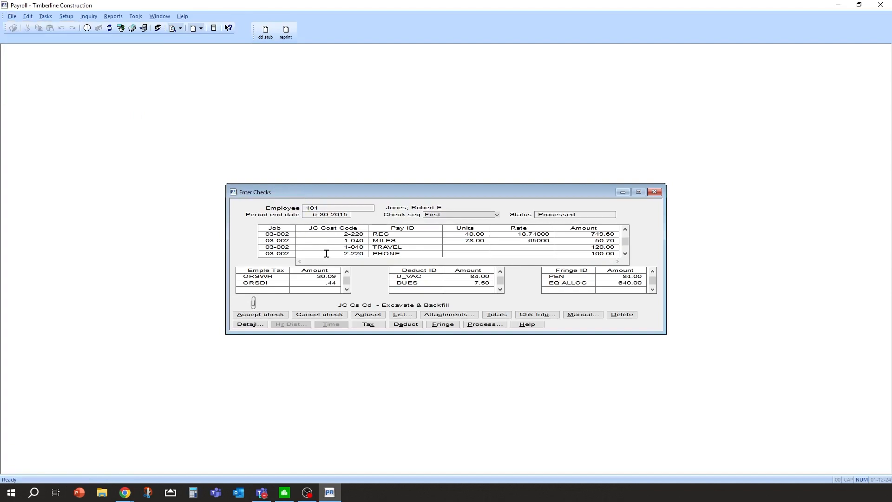
left_click(410, 256)
left_click(339, 234)
left_click(346, 254)
Set the units of the REG line on job 03-002 to 35.
left_click(454, 234)
type("35")
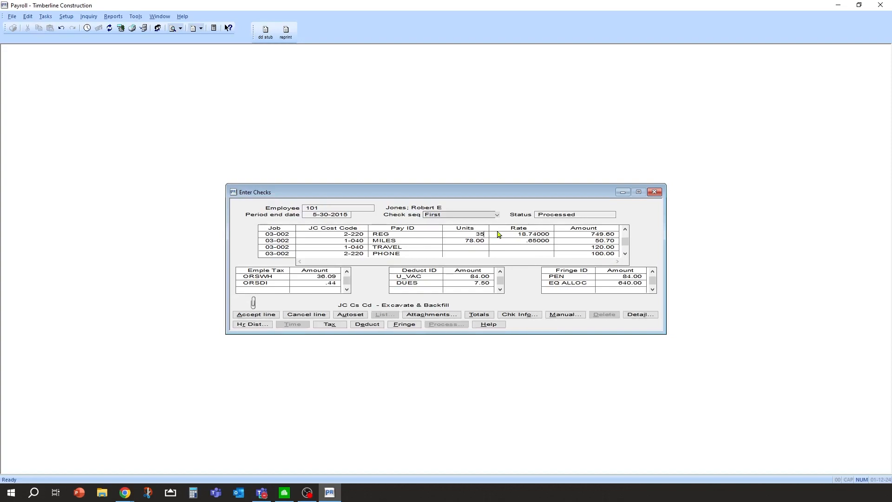
left_click(498, 234)
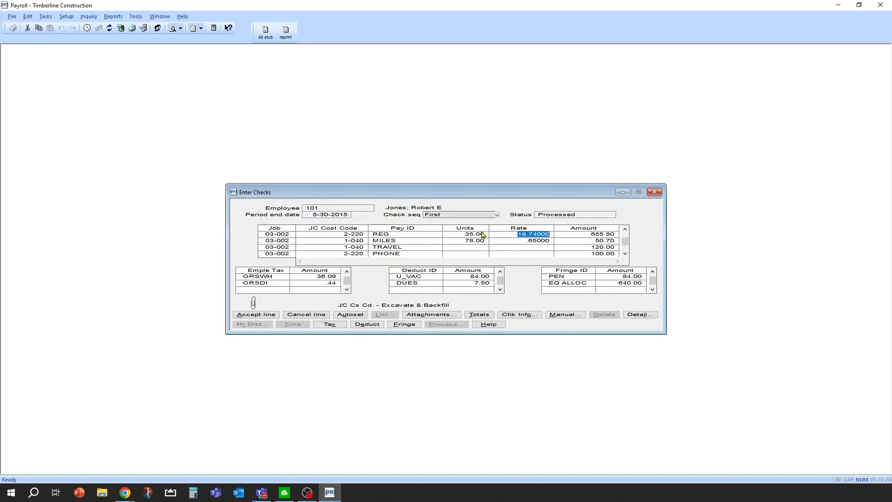
Start a new check line for job 03-004 Metro Bus Stop 47 and add cost code 2-220 Excavate & Backfill to that job.
left_click(625, 254)
left_click(626, 253)
left_click(625, 253)
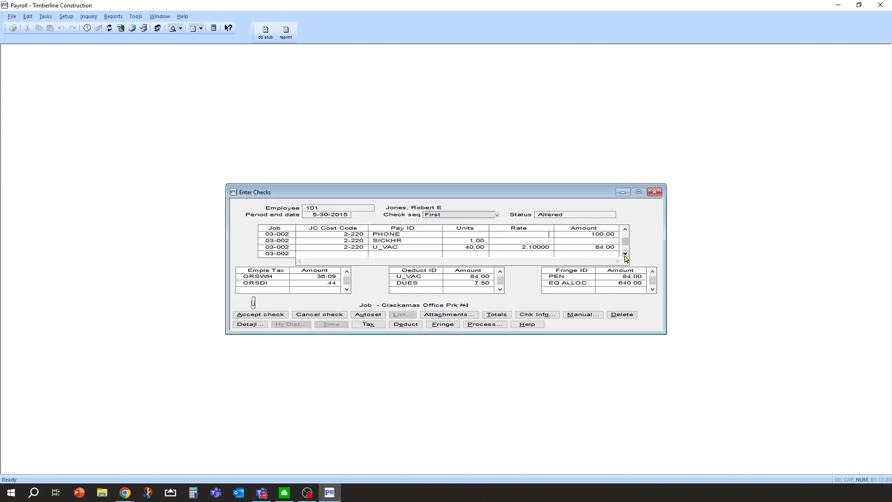
left_click(284, 254)
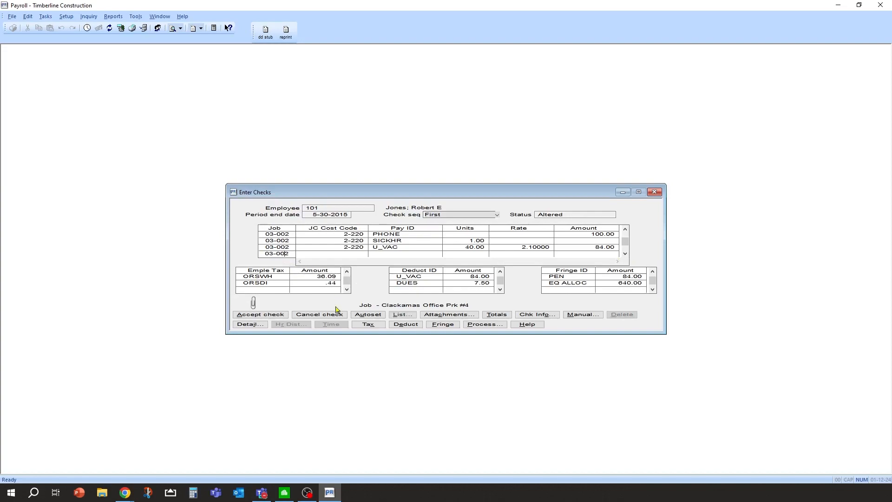
left_click(401, 314)
double_click(374, 241)
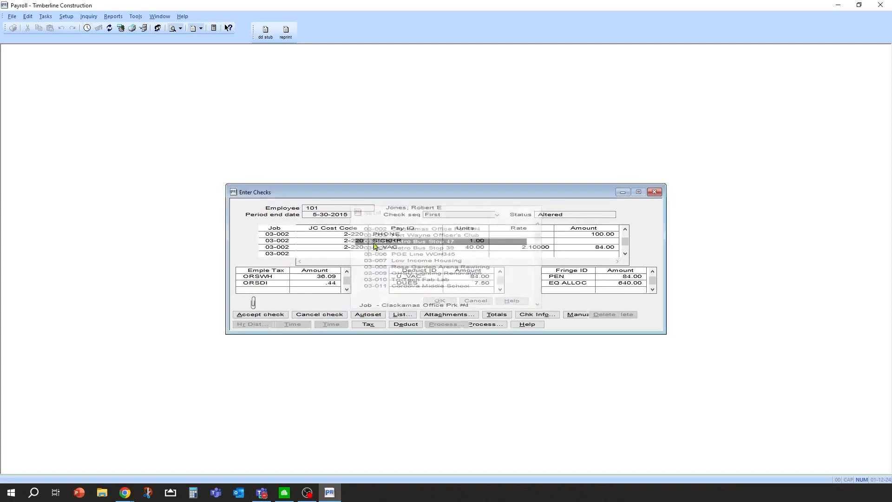
key("Tab")
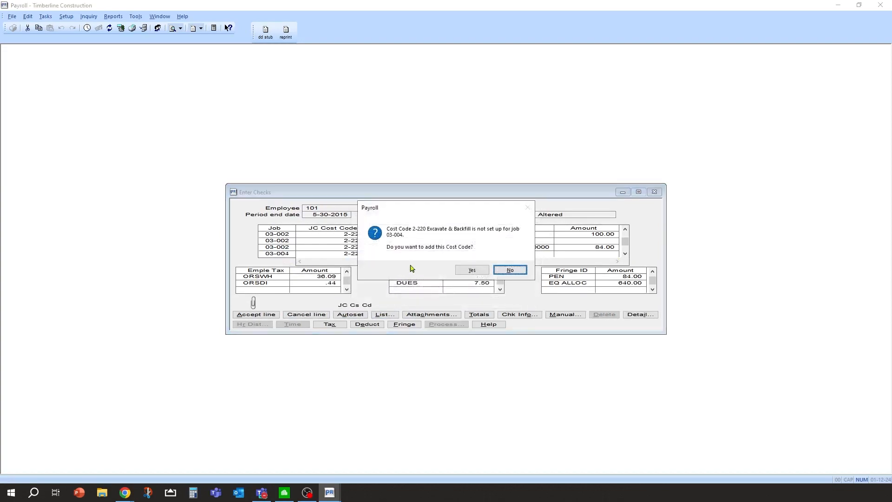
left_click(472, 270)
Assign REG pay to the job 03-004 line with 5 units at the default rate and accept the line.
type("REG")
key("Tab")
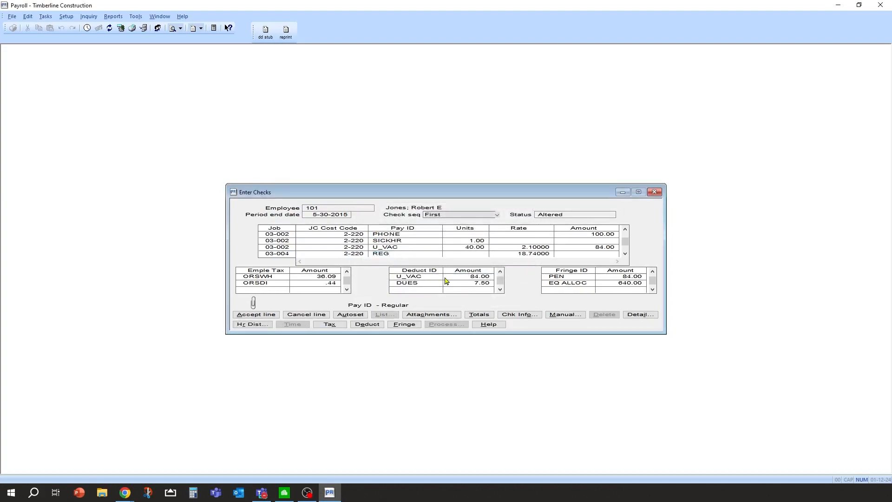
key("Tab")
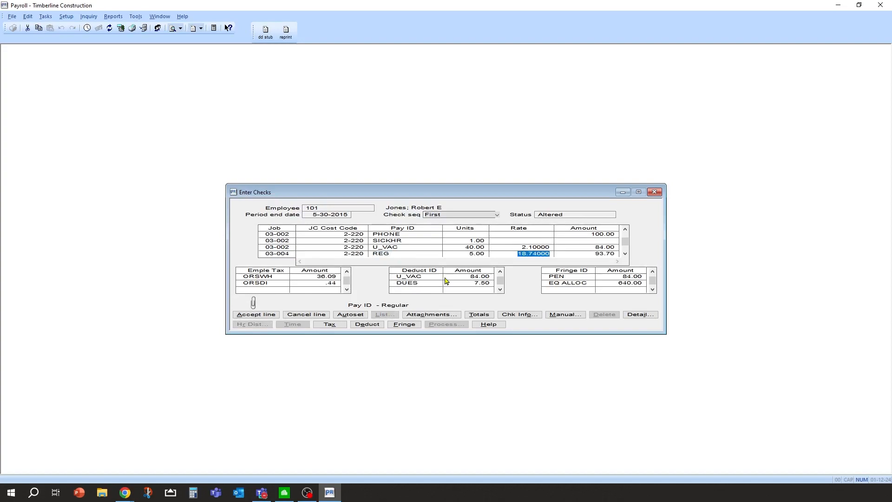
key("Return")
Reprocess the altered check with the Check calculation frequency and review how PHONE, SICKHR and U_VAC are distributed between jobs 03-002 and 03-004.
left_click(485, 325)
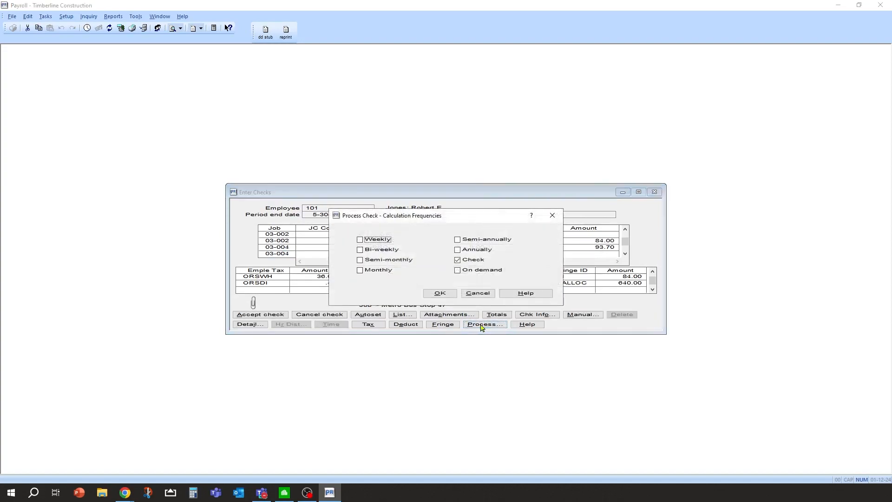
left_click(440, 293)
scroll(458, 246, "up", 2)
left_click(451, 241)
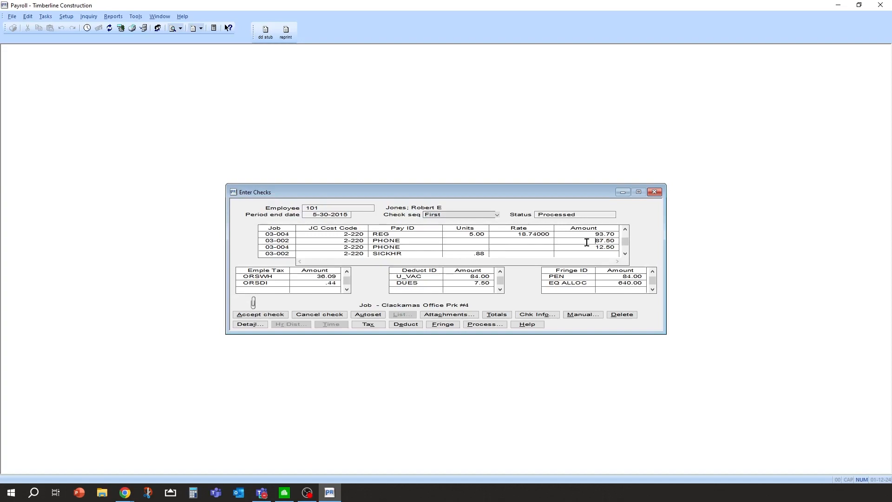
left_click(284, 241)
left_click(278, 248)
left_click(313, 247)
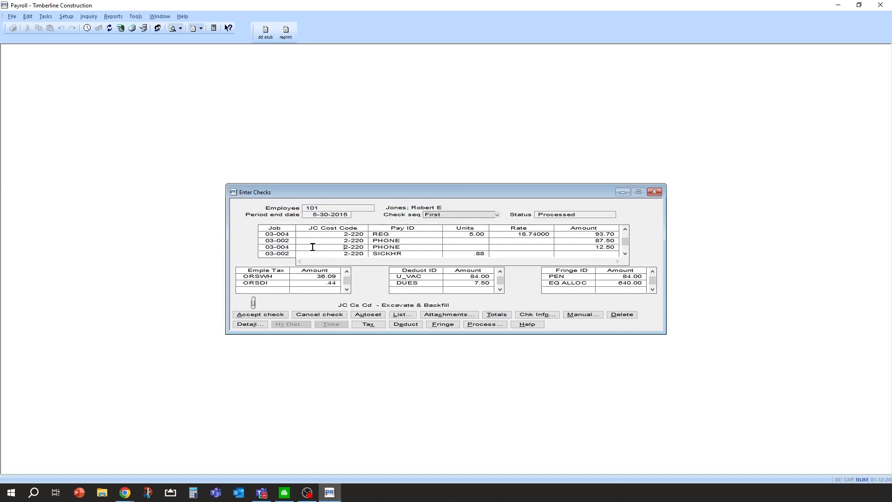
scroll(327, 248, "down", 2)
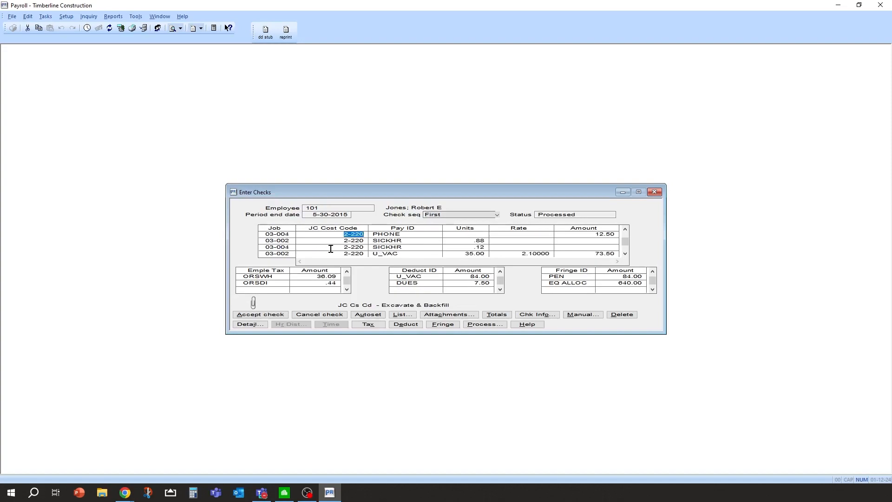
scroll(330, 248, "down", 2)
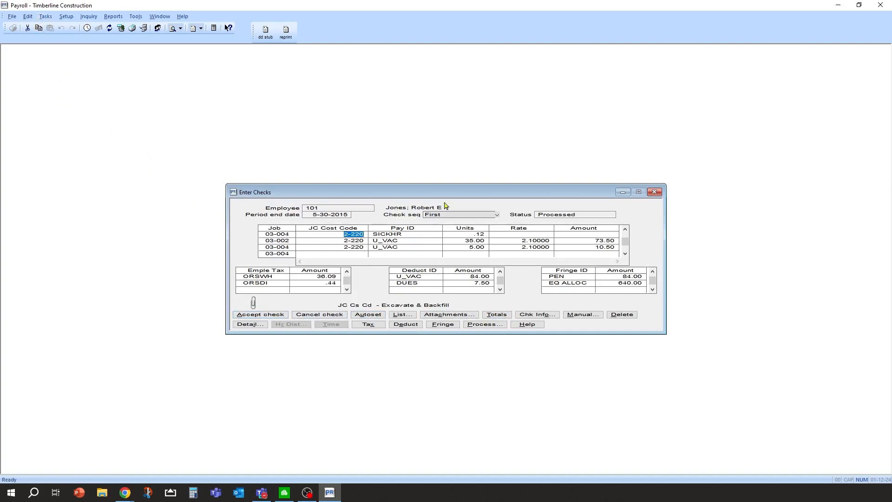
Examine the pay, deduction and net amounts in the check information without changing them, and return to the first pay lines.
left_click(546, 316)
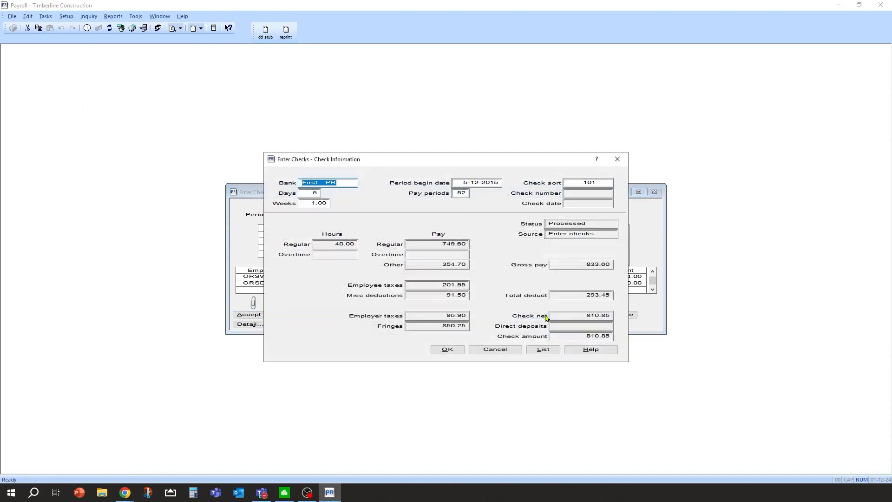
left_click(503, 350)
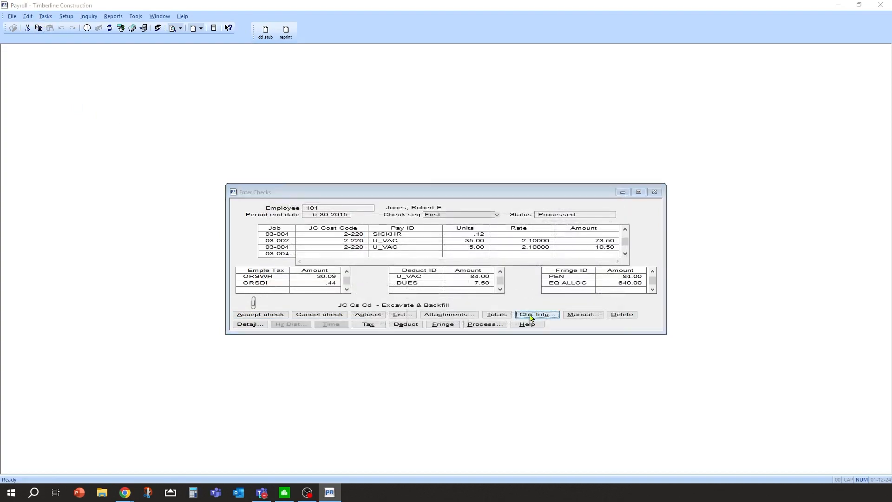
left_click(532, 316)
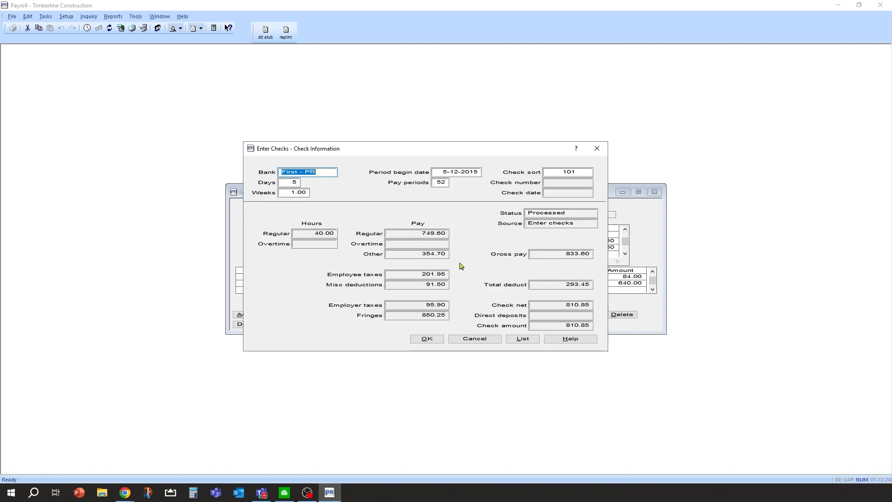
left_click_drag(482, 159, 266, 171)
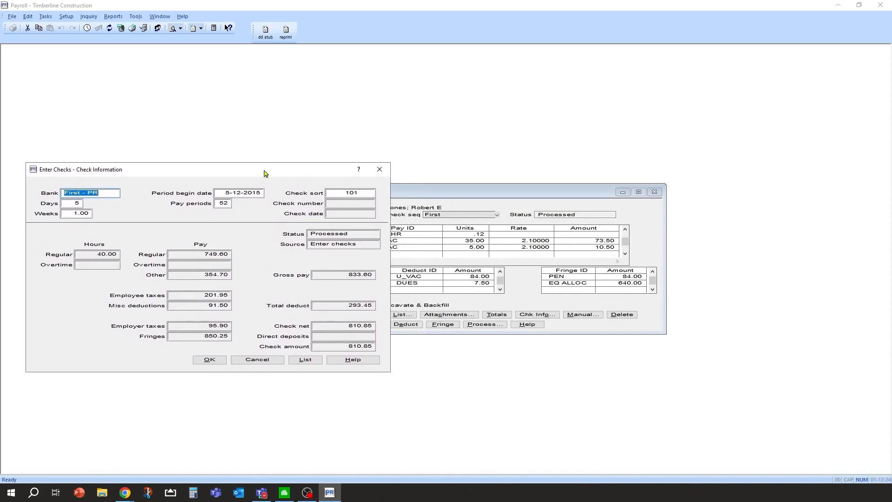
left_click(257, 360)
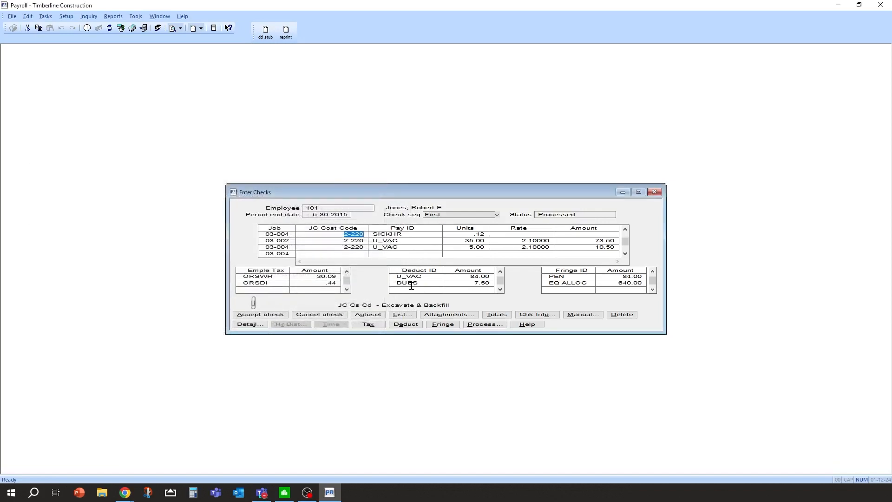
scroll(465, 244, "up", 7)
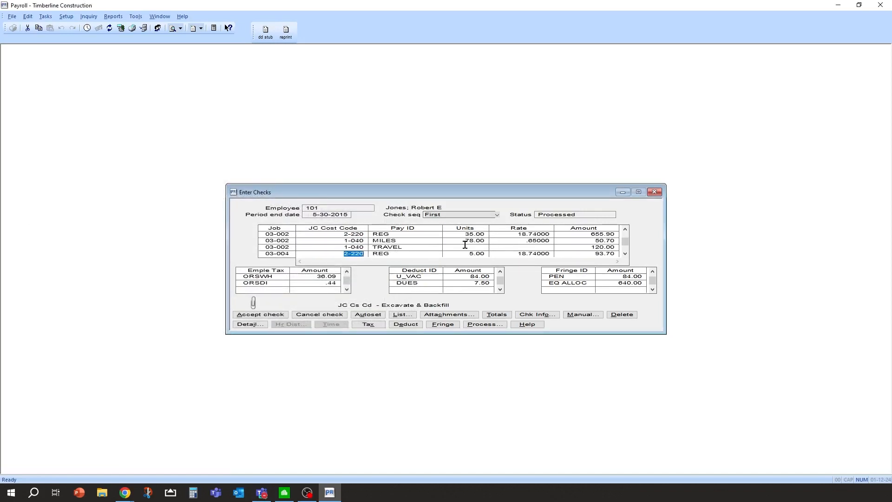
Multiply 40 by 18.74 in Calculator, and review the check's U_VAC amounts for jobs 03-002 and 03-004.
left_click(193, 492)
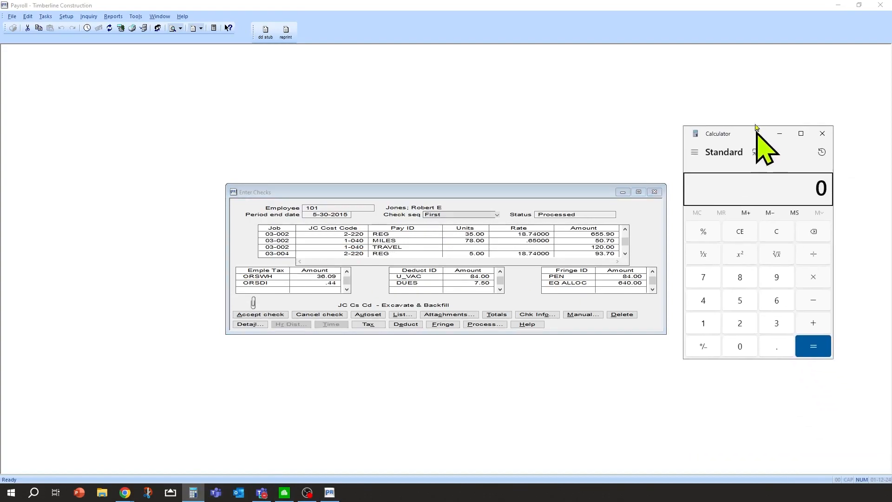
type("40 × 18.74")
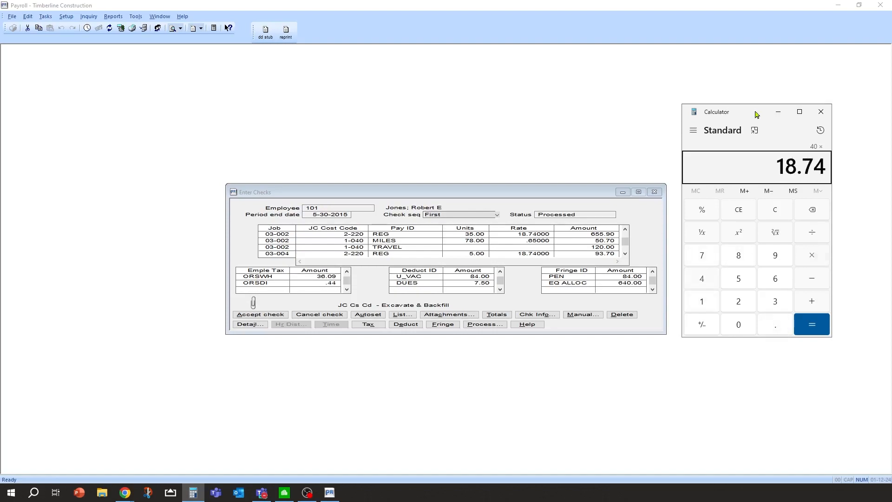
key("Return")
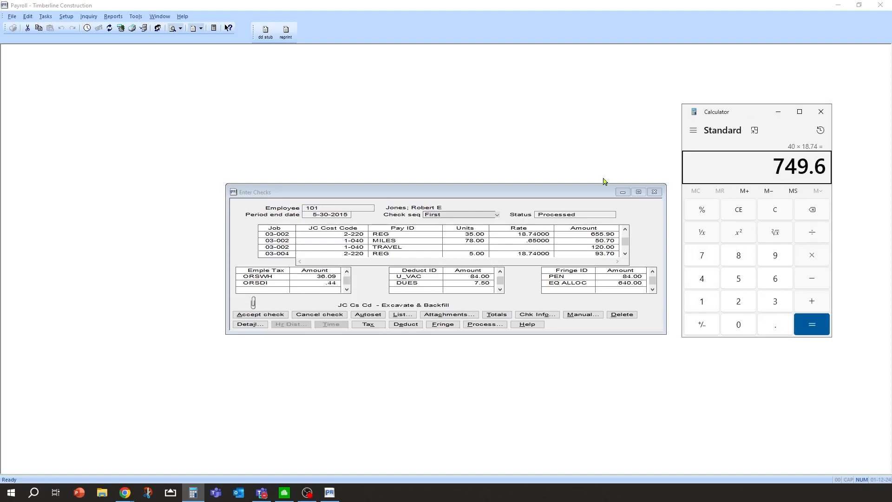
left_click(452, 252)
scroll(444, 253, "down", 3)
scroll(395, 255, "down", 1)
scroll(450, 253, "down", 1)
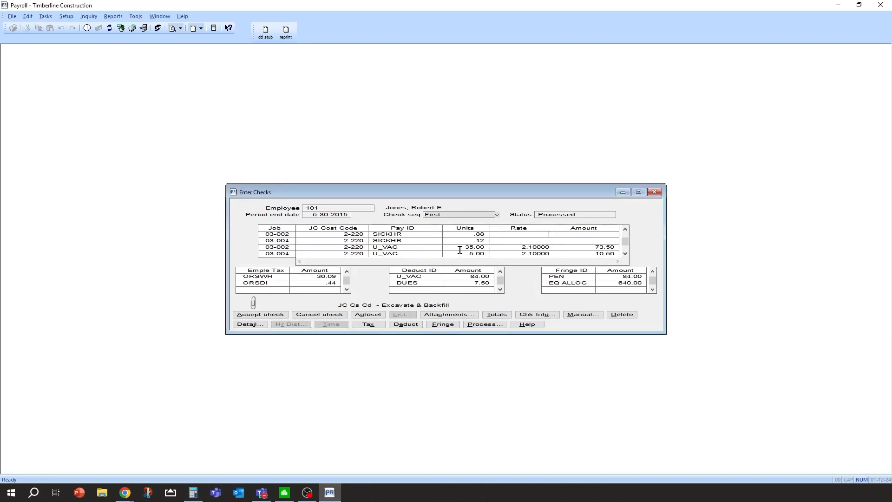
scroll(460, 250, "down", 1)
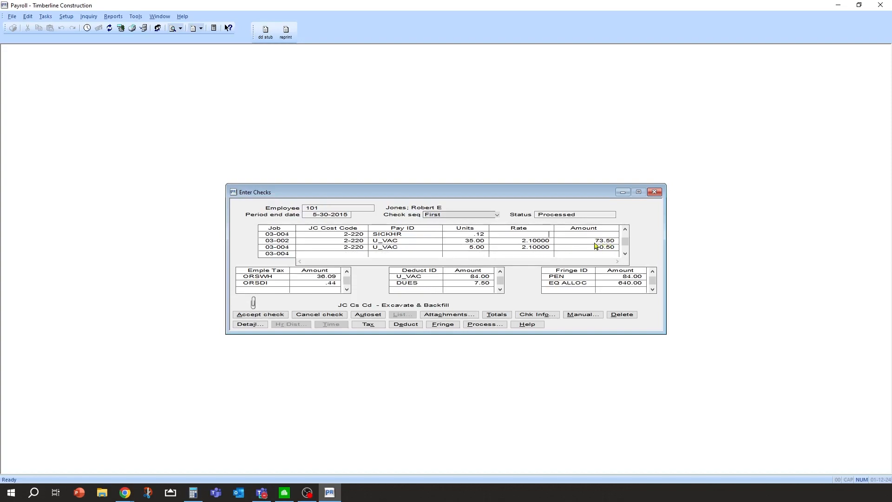
Add 84 to the Calculator result and compare the sum with the gross pay in the check information.
left_click(193, 492)
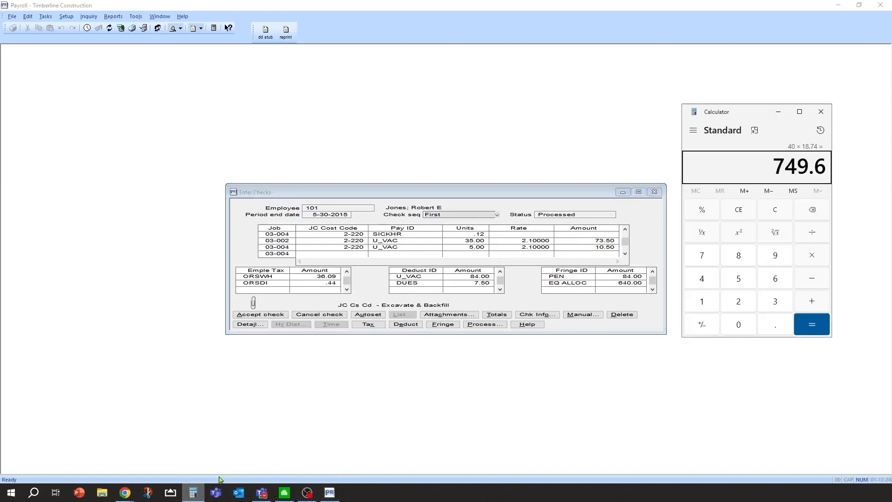
left_click(811, 301)
type("84")
key("Return")
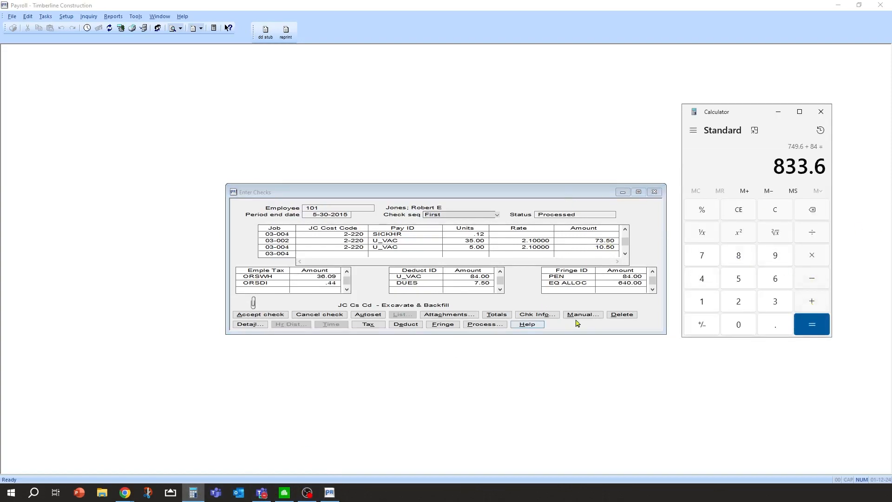
left_click(537, 314)
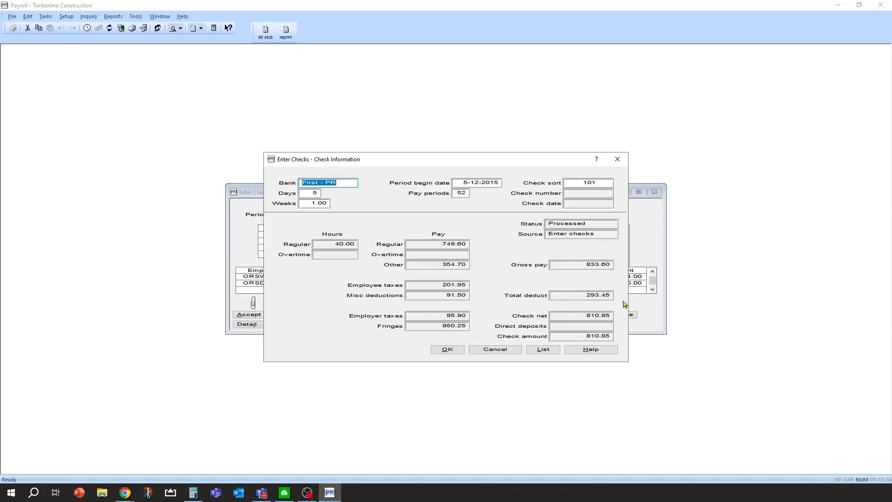
left_click(447, 349)
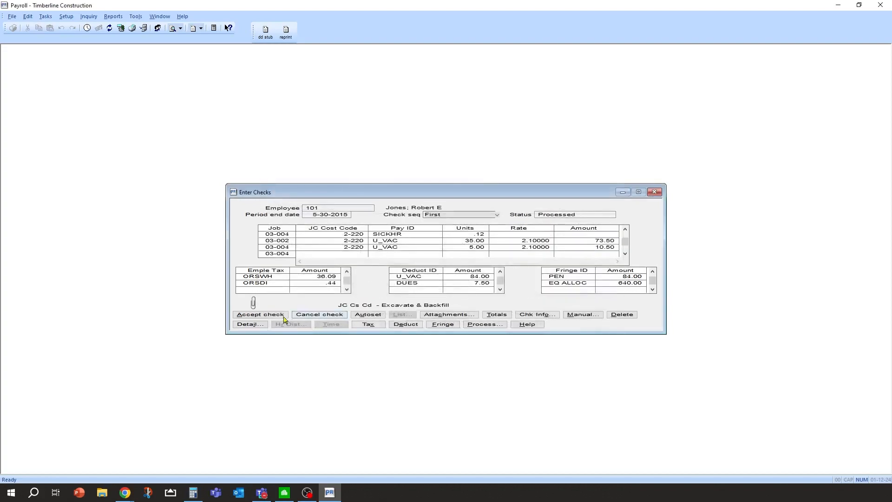
Accept the processed check and finish the Enter Checks task.
left_click(269, 314)
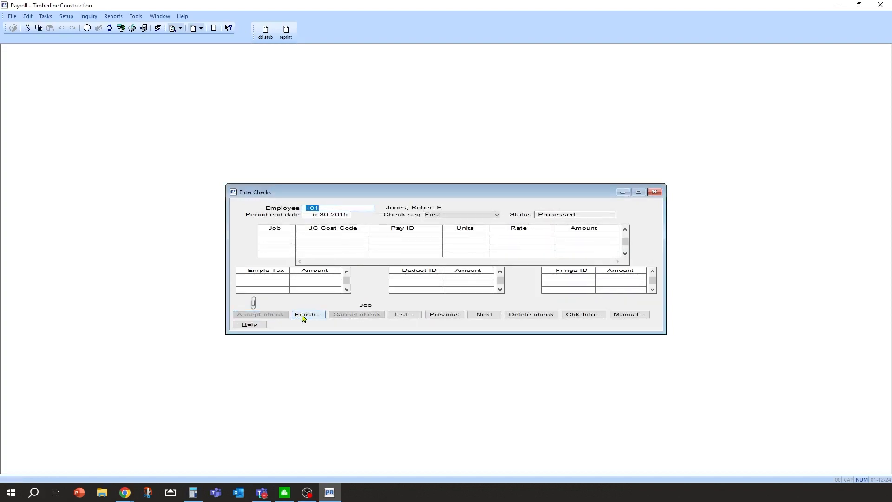
left_click(305, 315)
left_click(513, 261)
left_click(510, 256)
left_click(505, 297)
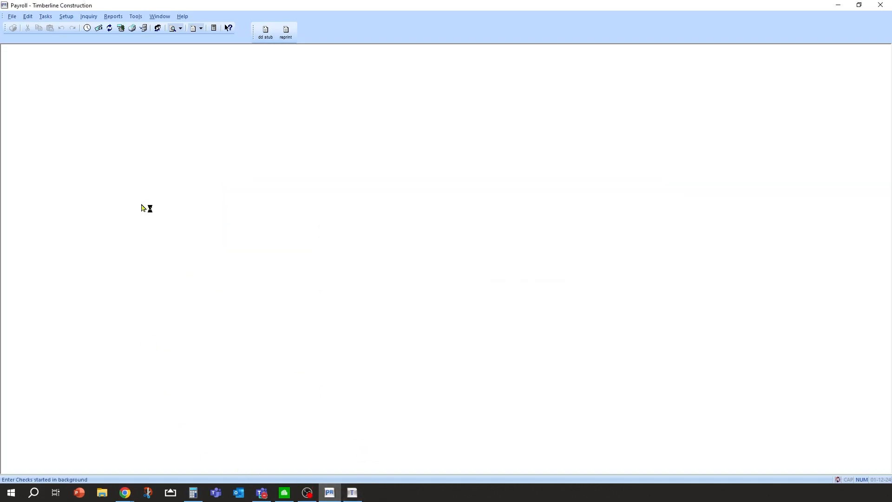
Start Print Checks with bank account First - PR and check date 5-30-2015, accepting the prior-year date.
left_click(50, 17)
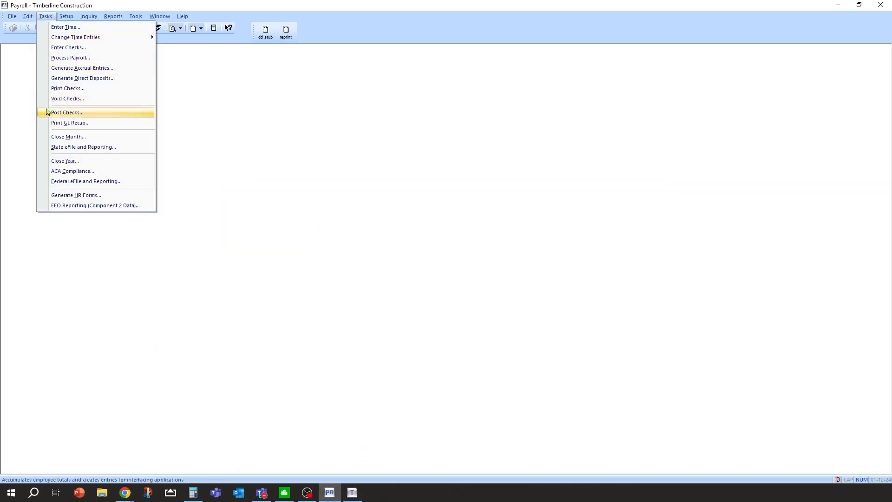
left_click(79, 89)
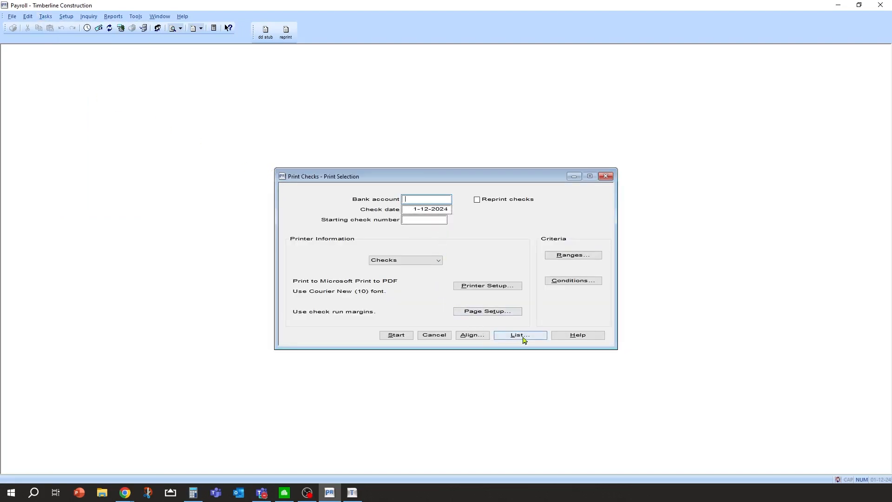
left_click(523, 340)
left_click(450, 243)
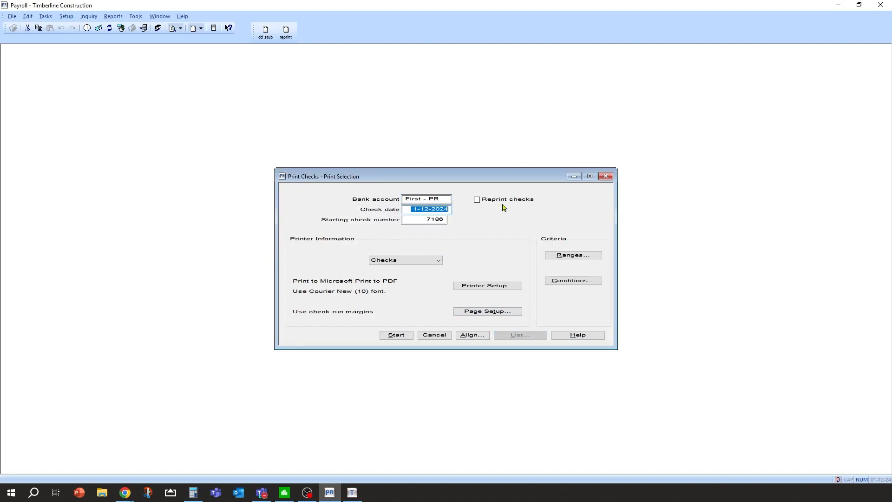
type("05")
type("3023")
key("Tab")
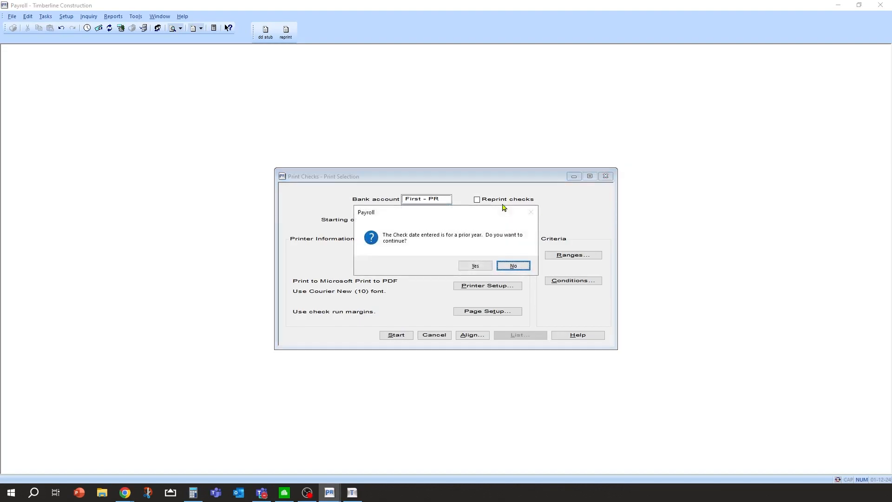
left_click(477, 268)
Limit the check print range to the single processed check with period end date 5-30-2015.
left_click(570, 255)
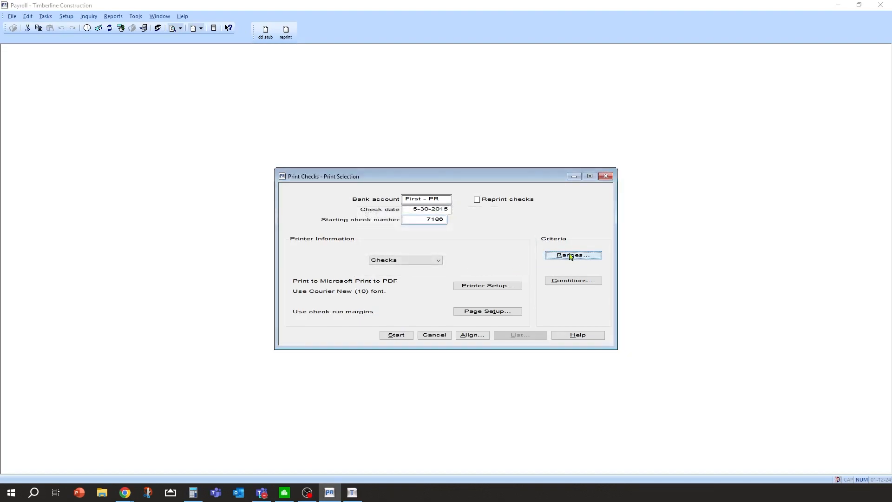
scroll(454, 264, "down", 10)
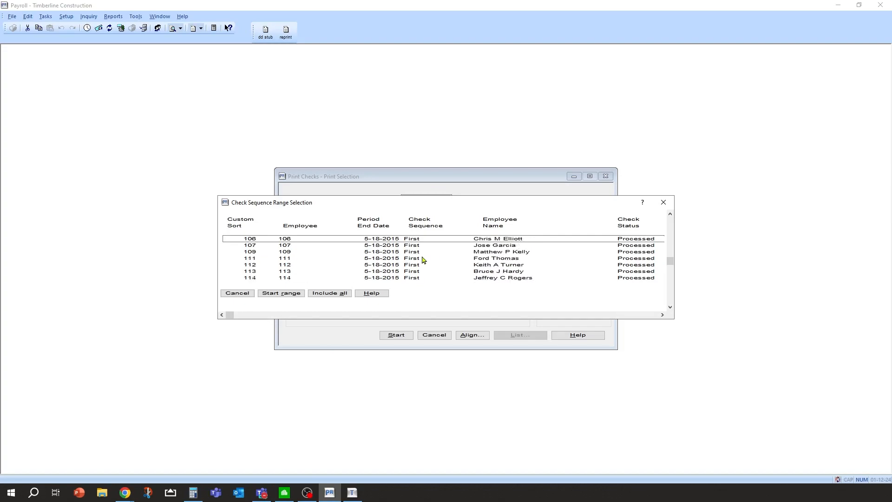
scroll(416, 264, "up", 10)
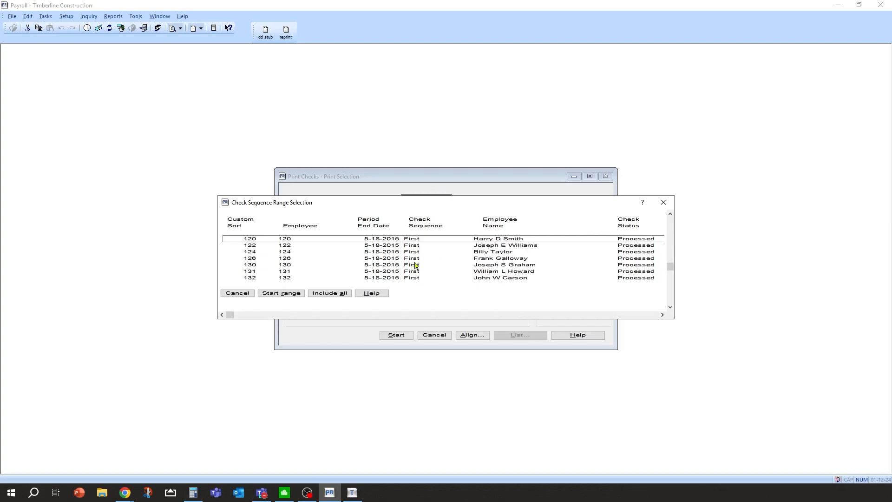
left_click(368, 246)
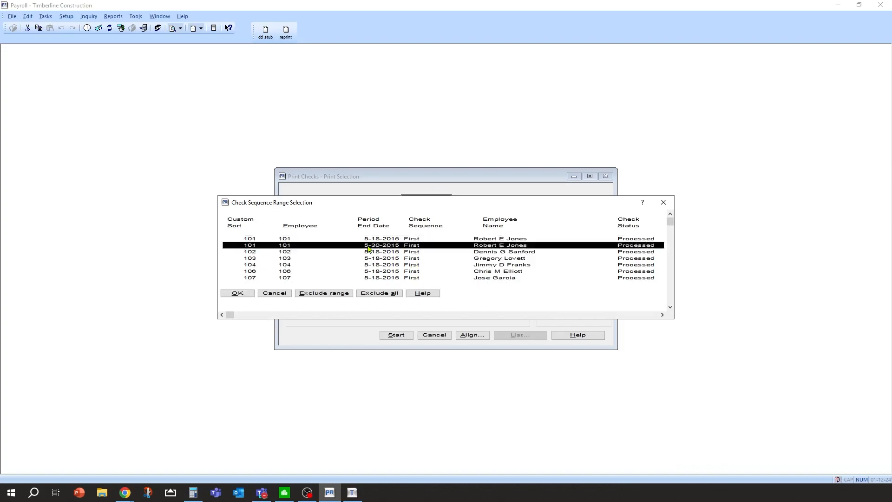
left_click(238, 293)
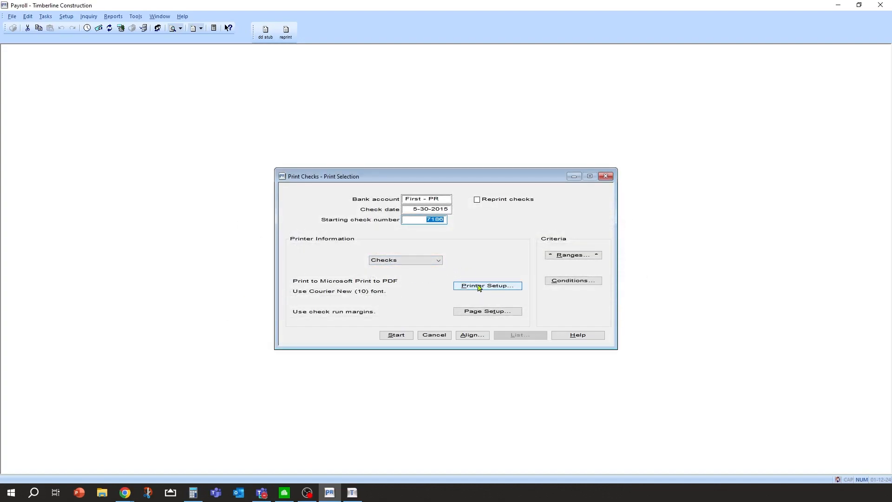
Start the check run, accept the printer setup, and save the check register print file as chk.
left_click(391, 336)
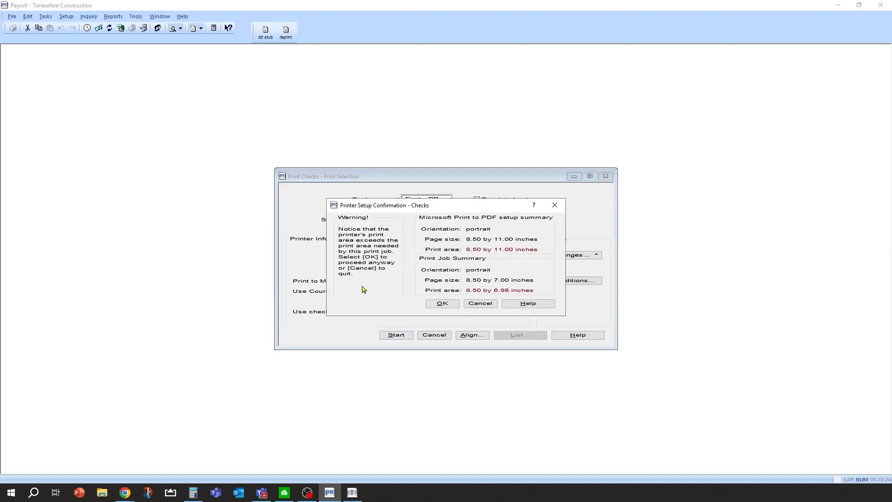
left_click(437, 306)
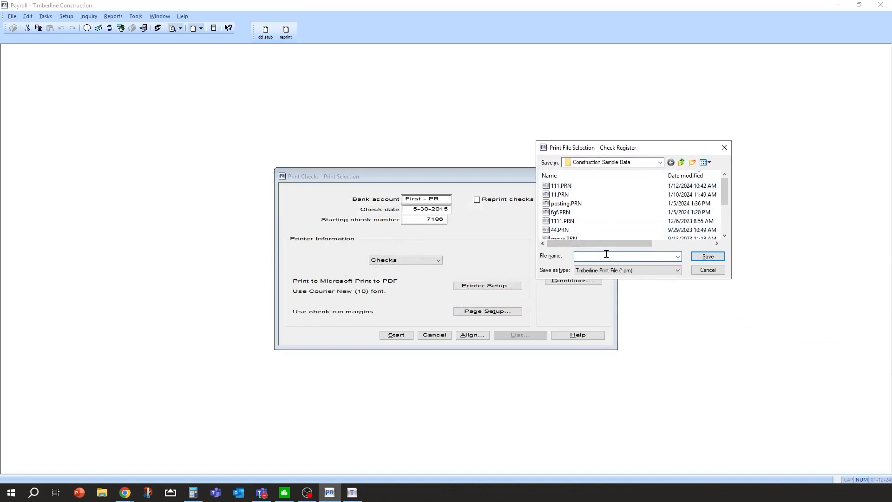
type("chk")
left_click(705, 257)
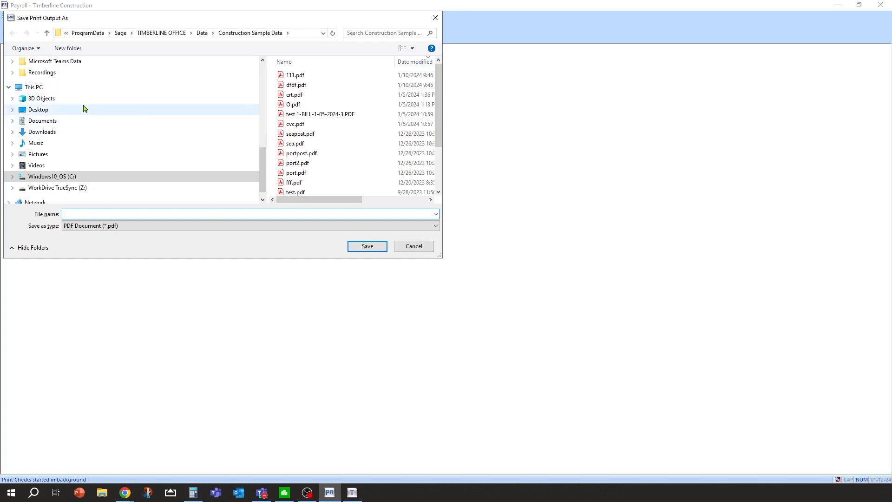
Save the printed check output as a PDF named check in the Downloads folder.
scroll(84, 110, "up", 10)
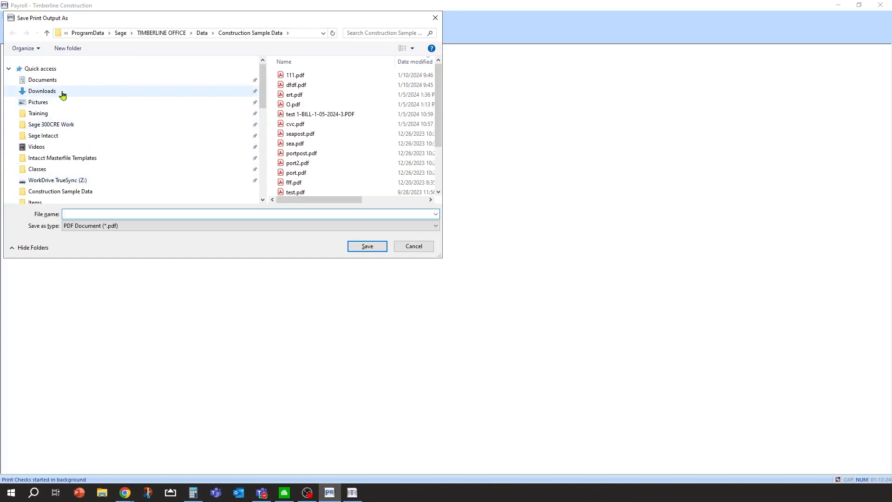
left_click(63, 92)
left_click(84, 214)
type("check")
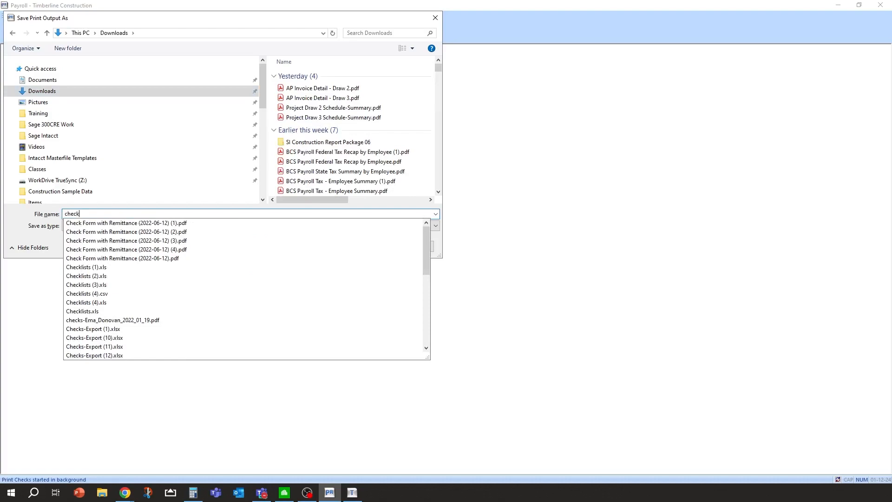
left_click(352, 257)
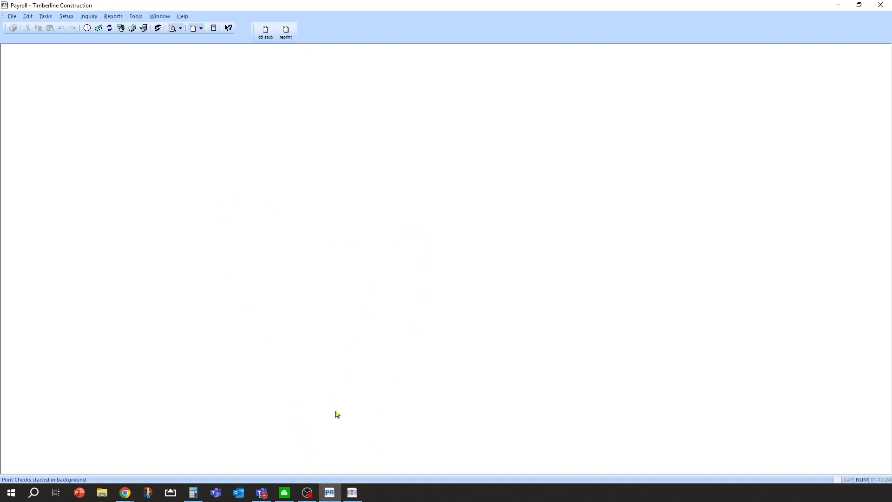
Open check.pdf from Downloads in File Explorer, examine its miles, travel, phone and vacation lines, and close both windows.
left_click(352, 492)
left_click(101, 491)
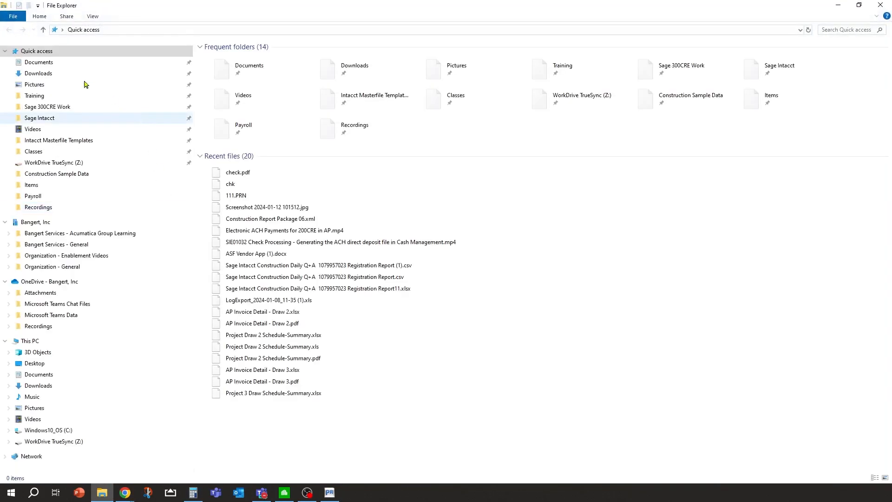
left_click(54, 76)
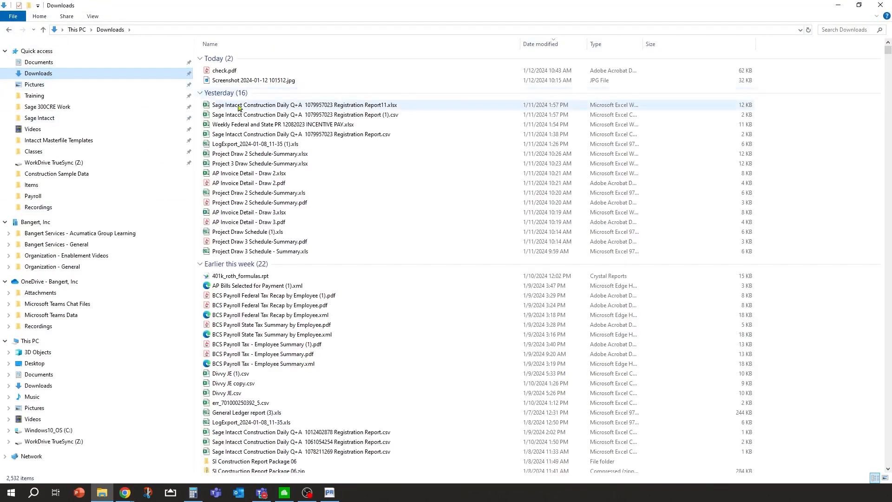
left_click(229, 74)
double_click(230, 74)
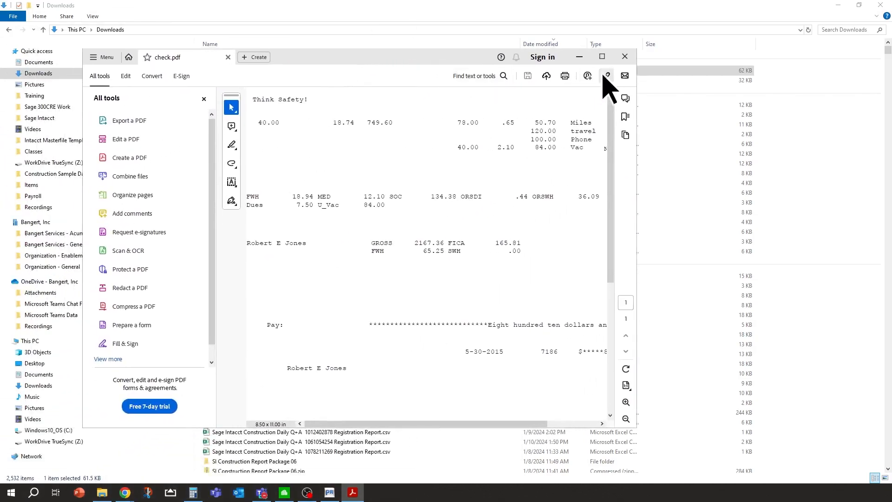
left_click(602, 57)
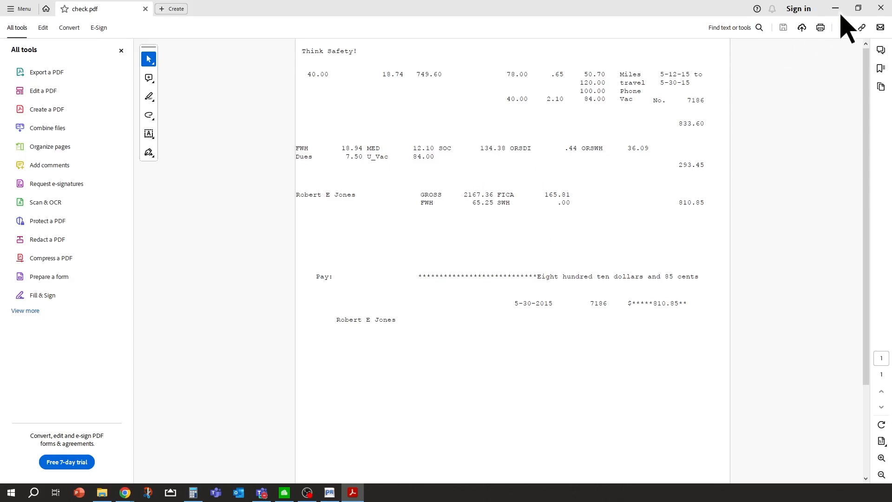
left_click(880, 8)
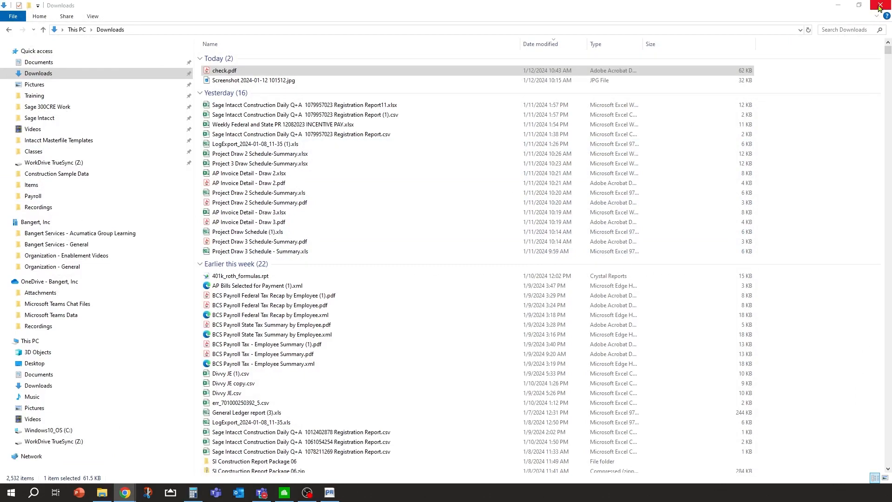
left_click(880, 8)
Open the chk.PRN printout and examine the check register at full window size.
left_click(12, 17)
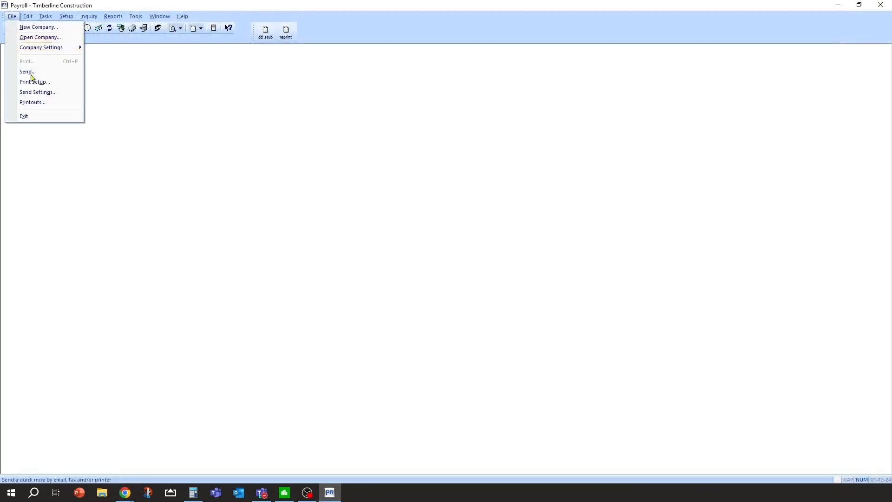
left_click(31, 103)
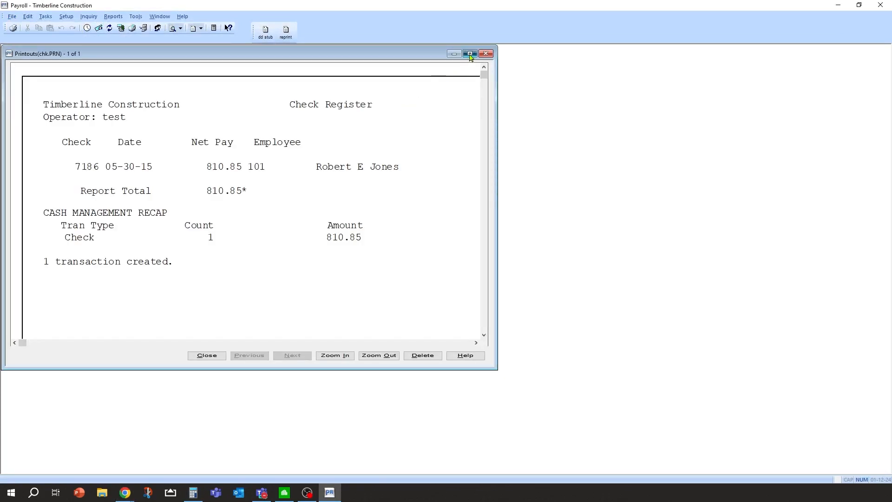
left_click(470, 55)
scroll(316, 213, "down", 10)
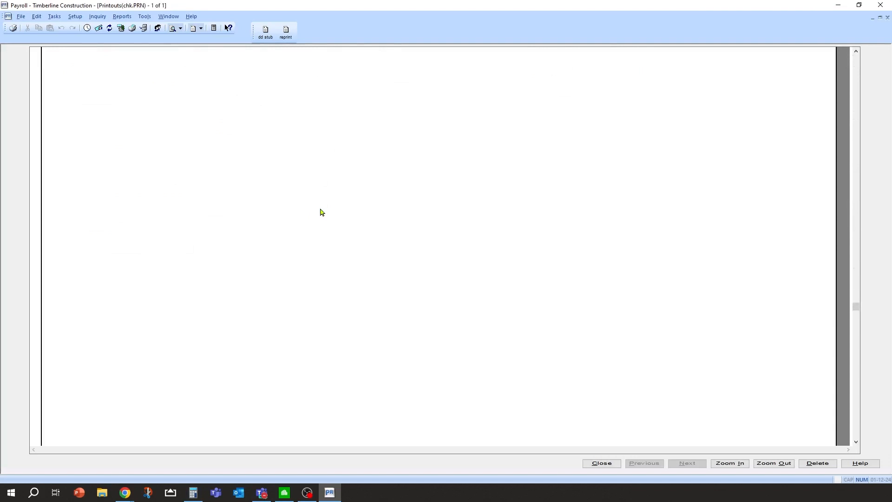
scroll(322, 212, "down", 3)
scroll(324, 204, "up", 12)
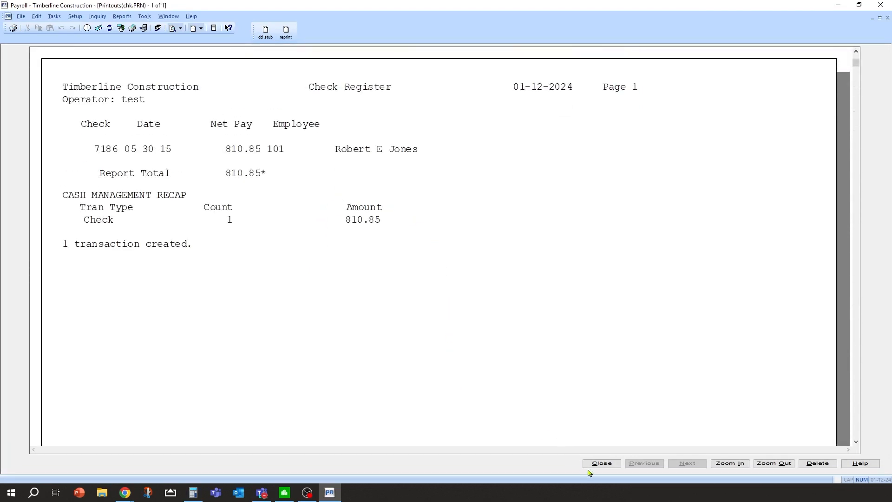
Close the check register printout and set up Post Checks to send its report to a print file.
left_click(602, 463)
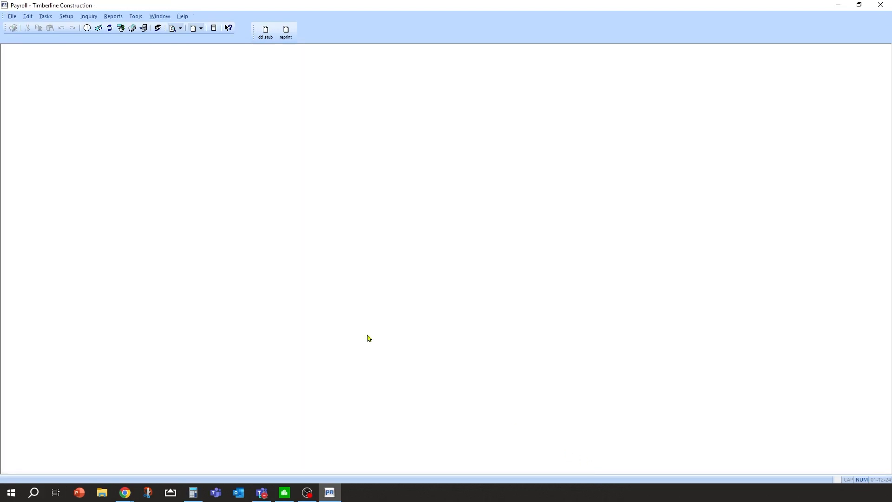
left_click(45, 16)
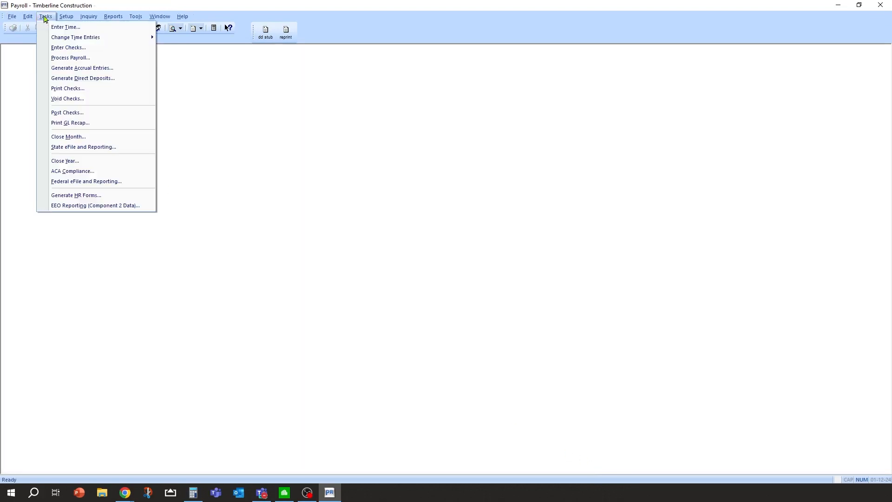
left_click(67, 114)
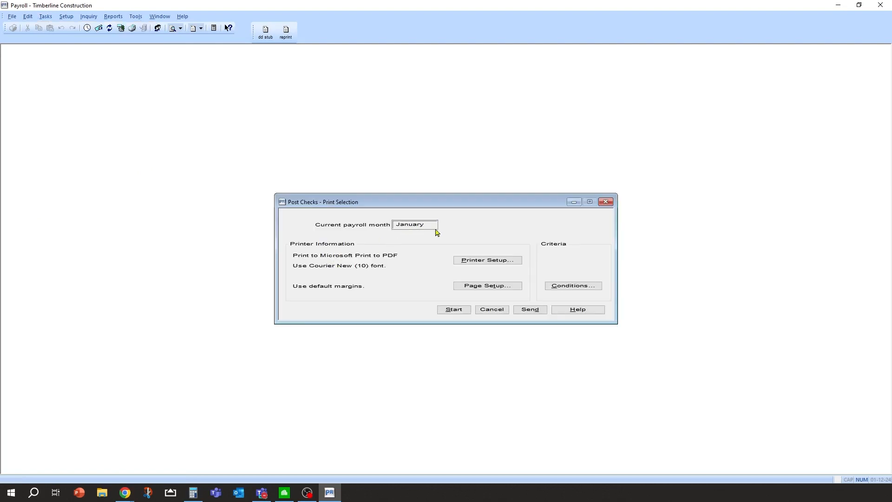
left_click(487, 260)
left_click(490, 253)
left_click(491, 300)
left_click(443, 308)
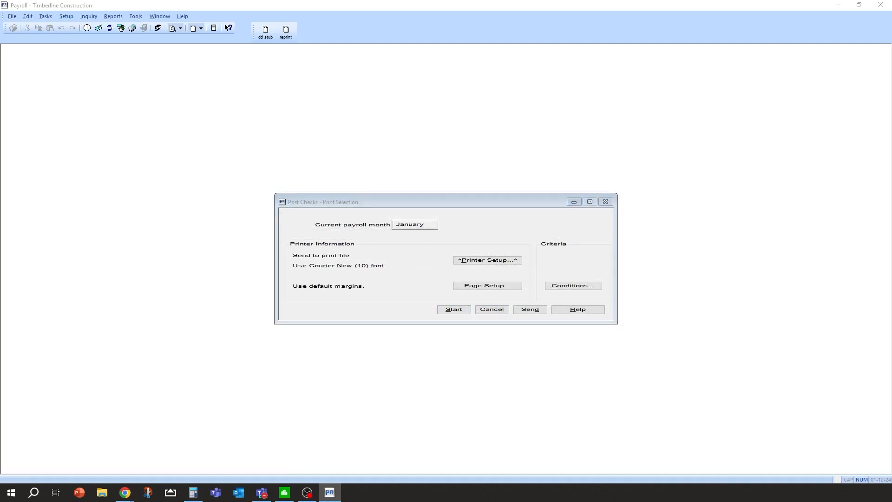
Add a posting condition that the Period End Date is equal to 0530.
left_click(551, 285)
left_click(340, 257)
left_click(549, 246)
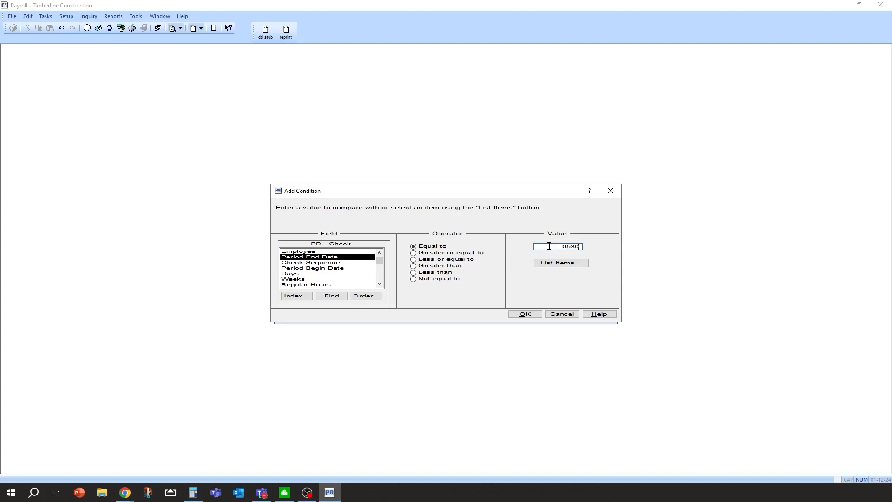
key("Return")
left_click(518, 313)
left_click(414, 290)
Start posting the checks with the report going to the print file posting, and close the Background Tasks window.
left_click(444, 311)
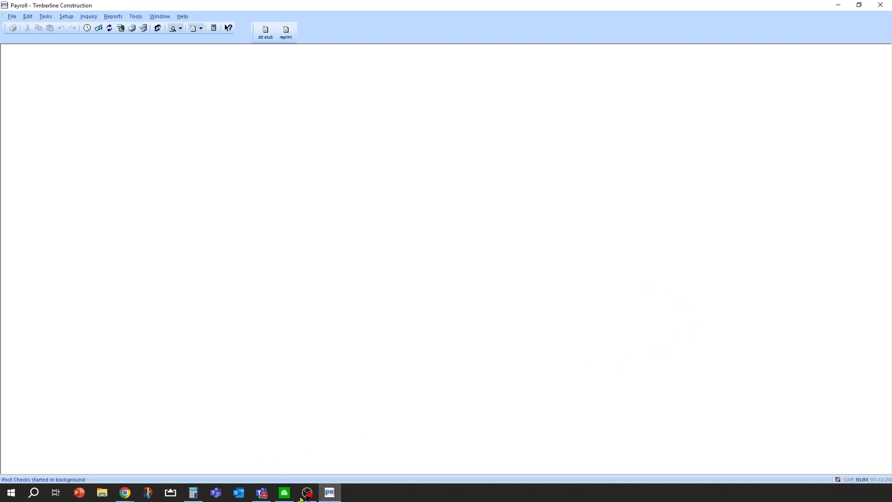
left_click(352, 493)
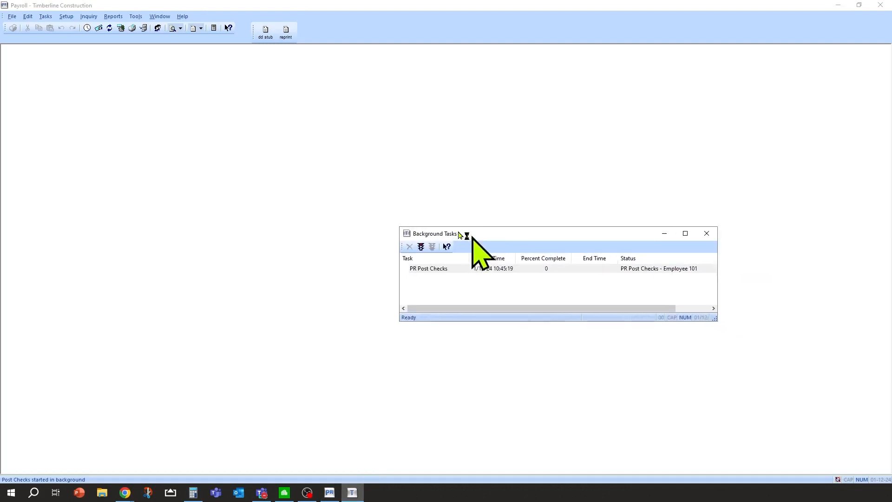
left_click_drag(485, 239, 416, 218)
left_click(655, 216)
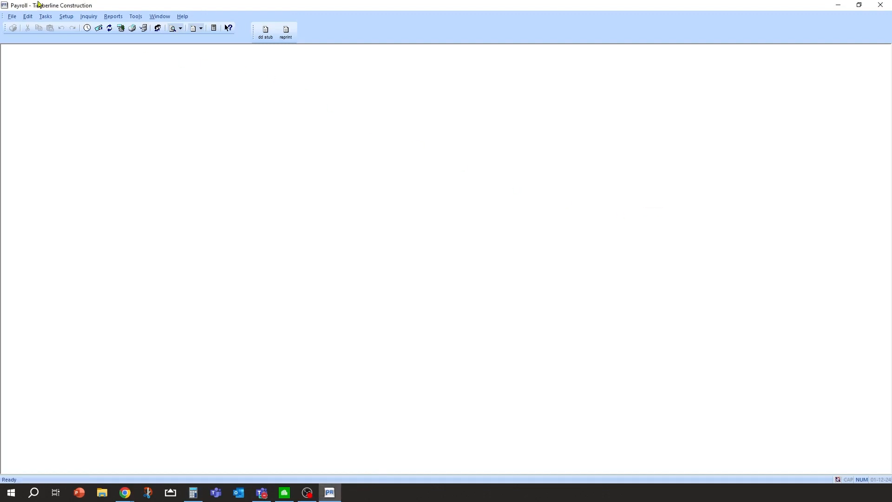
Open the posting.PRN printout at full window size.
left_click(12, 16)
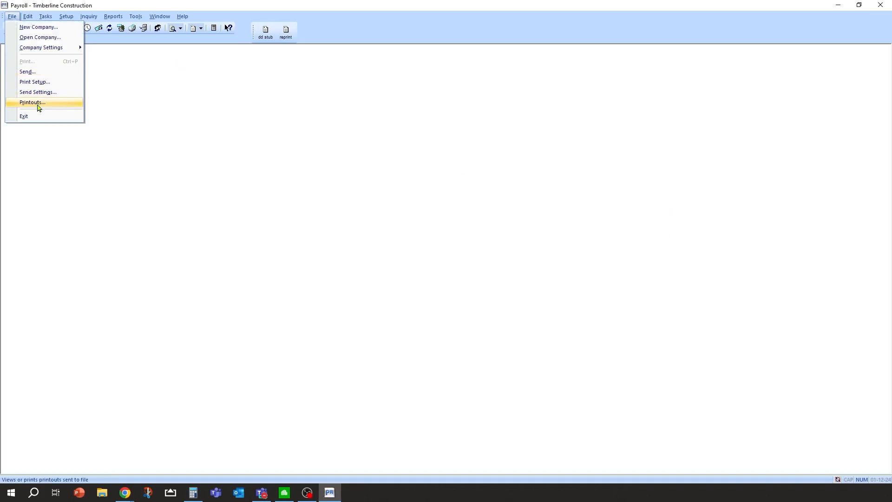
left_click(39, 103)
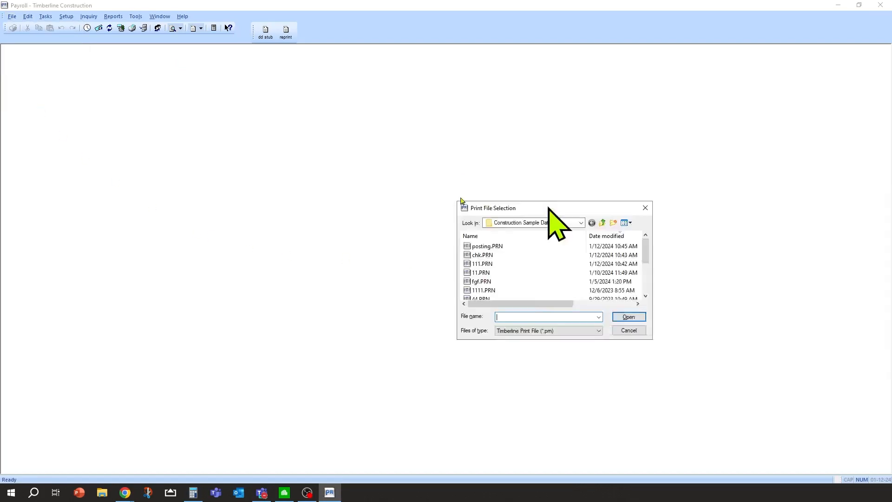
left_click_drag(545, 207, 309, 160)
double_click(247, 203)
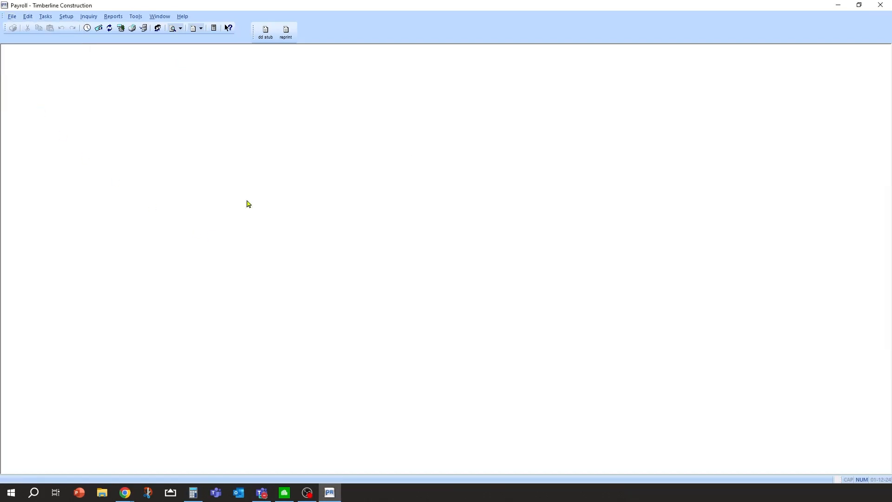
left_click(466, 52)
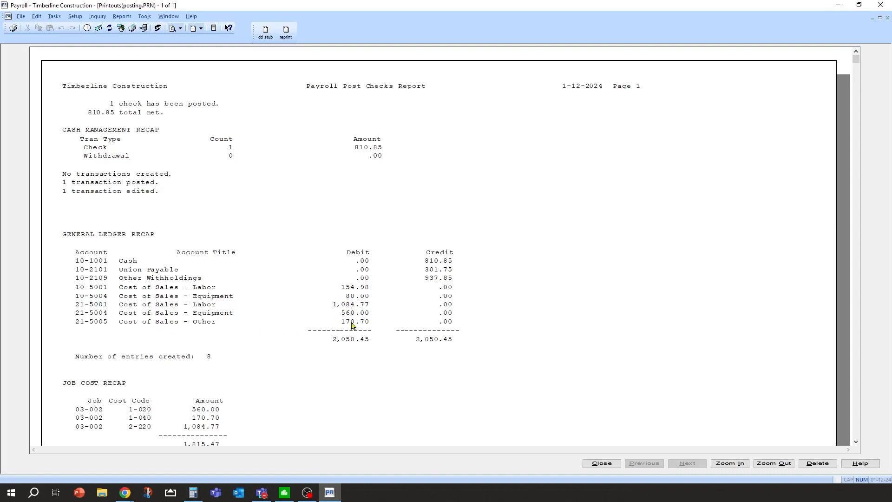
Examine the general ledger, job cost, billing and service management recaps in the posting report, and close the printout.
scroll(264, 306, "down", 1)
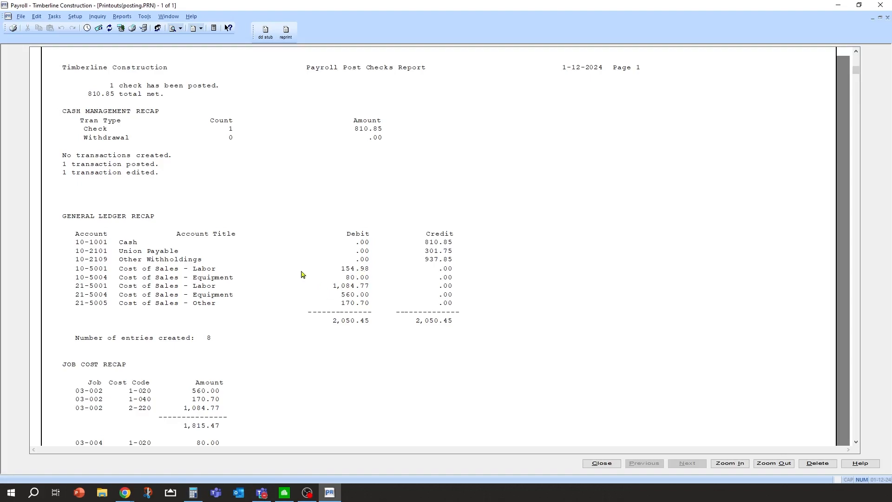
scroll(240, 358, "down", 4)
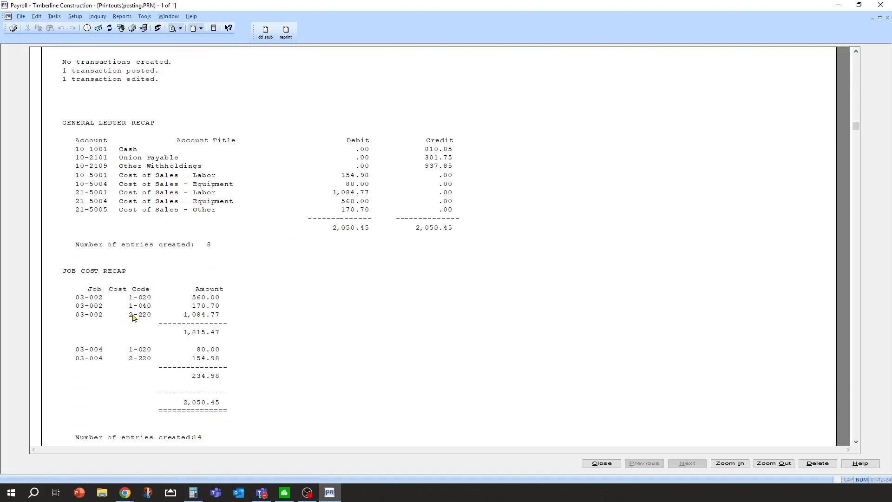
scroll(235, 308, "down", 2)
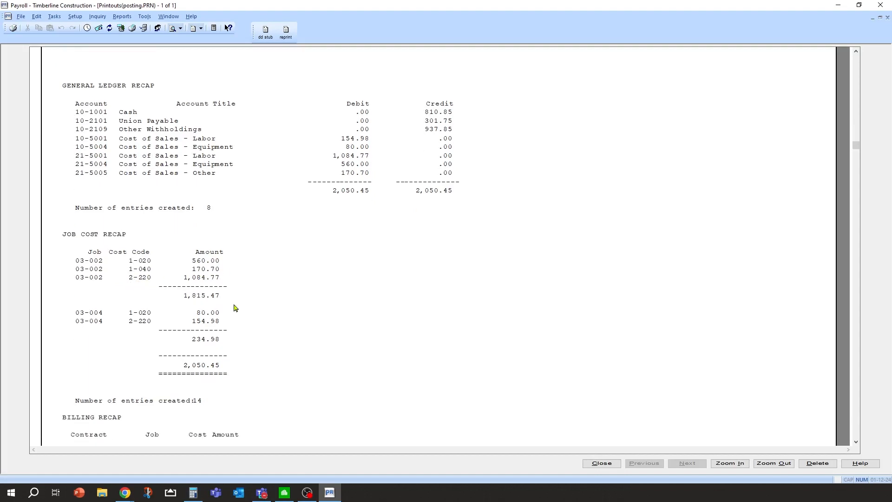
scroll(235, 308, "down", 9)
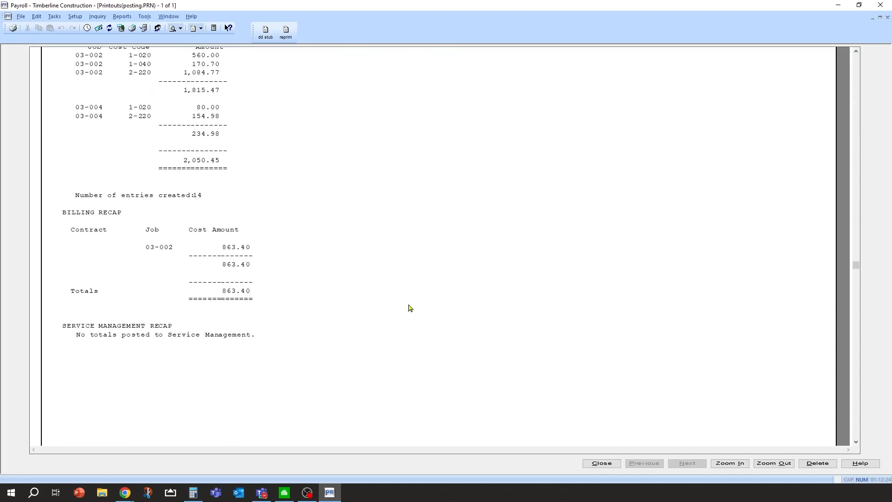
left_click(601, 463)
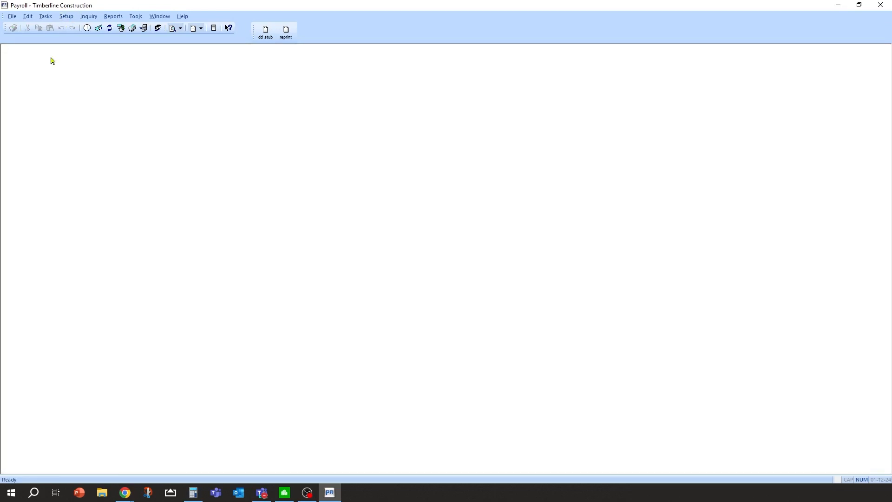
Examine the auto pay proration options in PR Settings, toggling Job / Equipment Info off and on, and cancel the settings.
left_click(12, 18)
mouse_move(35, 53)
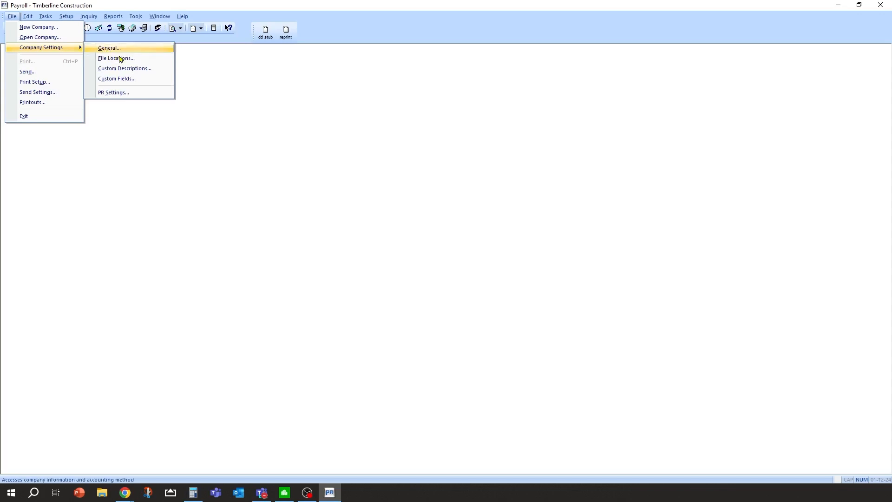
left_click(113, 93)
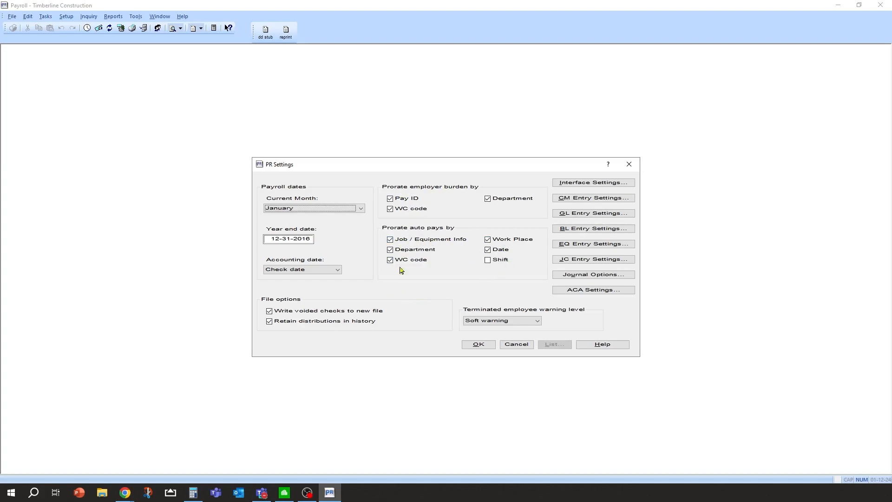
left_click(391, 241)
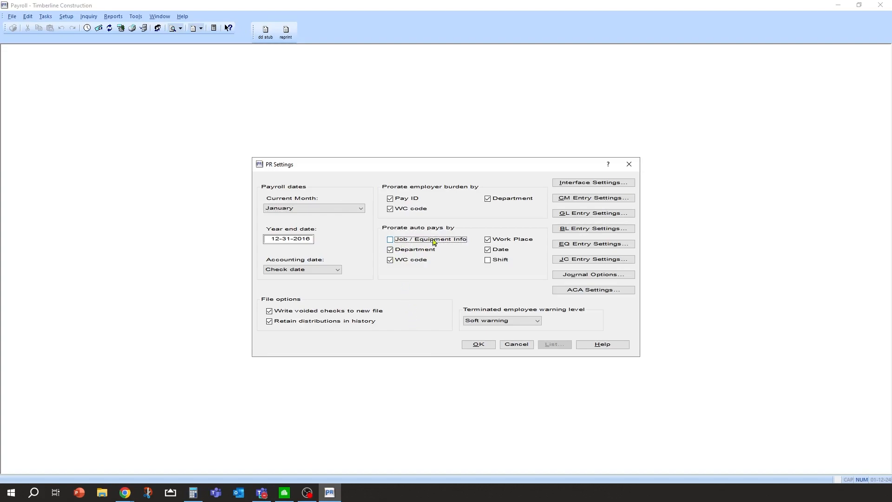
left_click(390, 240)
left_click(516, 344)
left_click(430, 266)
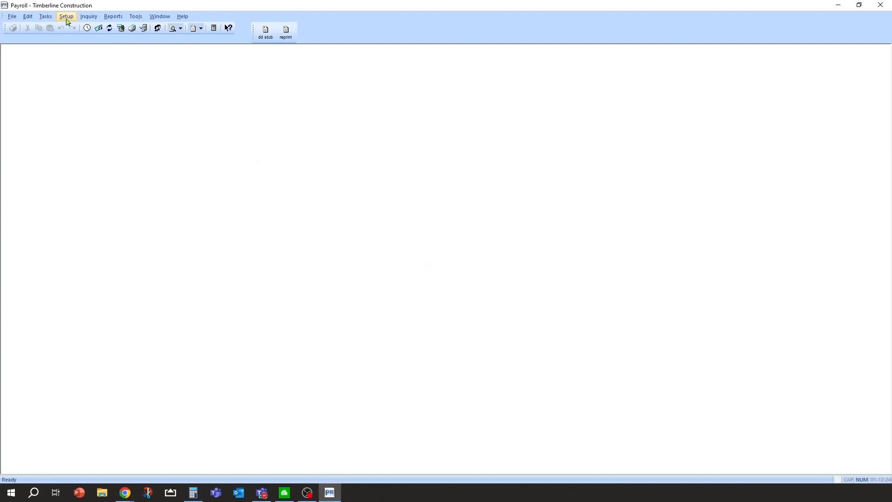
Bring up the available payroll setup options.
left_click(44, 19)
mouse_move(63, 21)
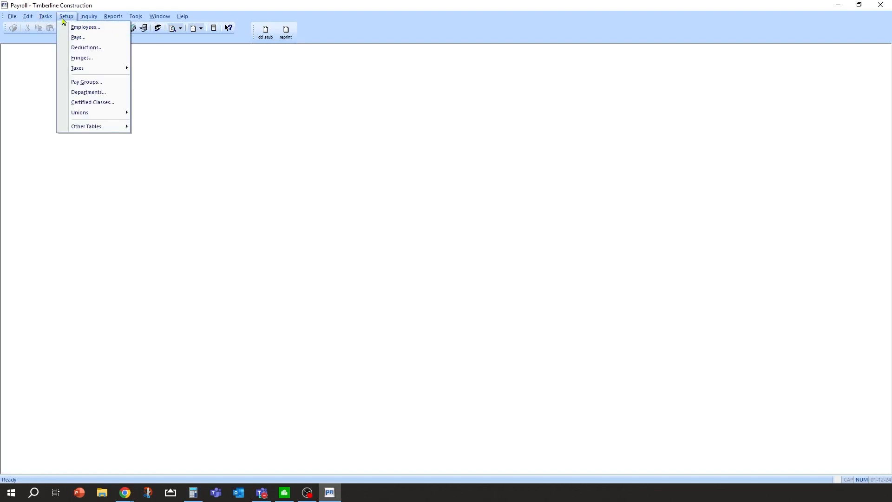